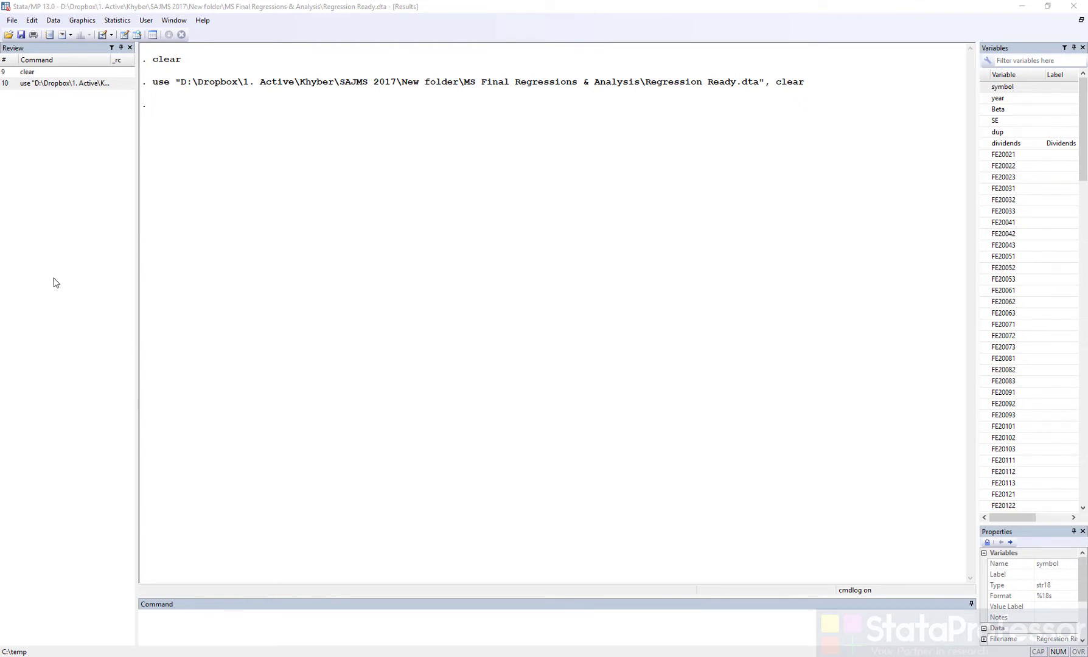
Open the Regression Ready dataset from the Open dialog
left_click(8, 36)
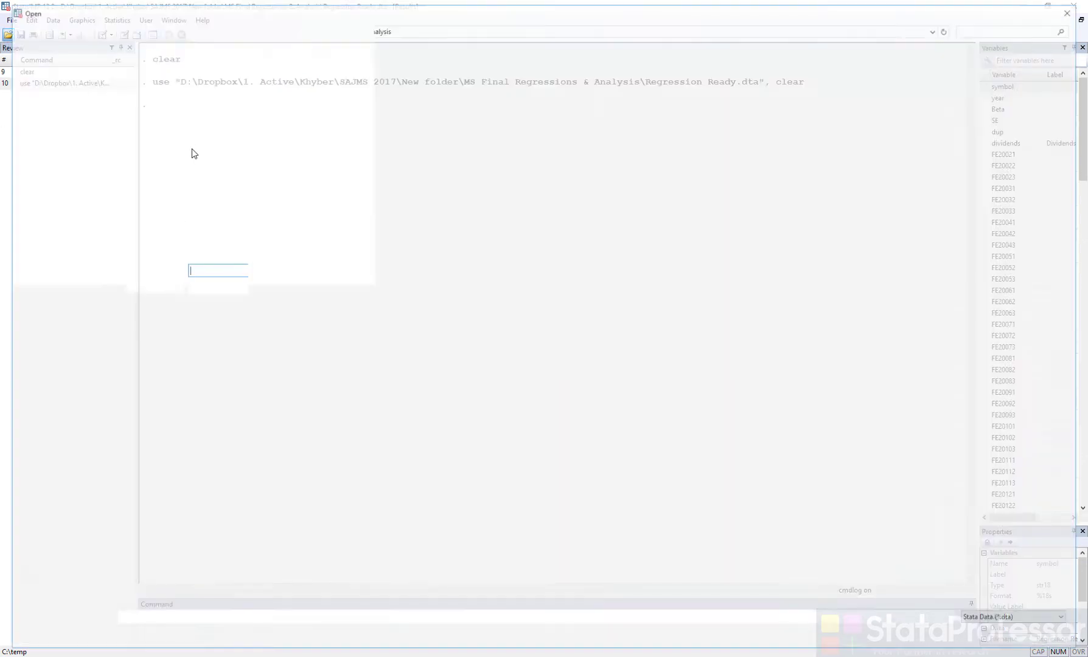
left_click(154, 104)
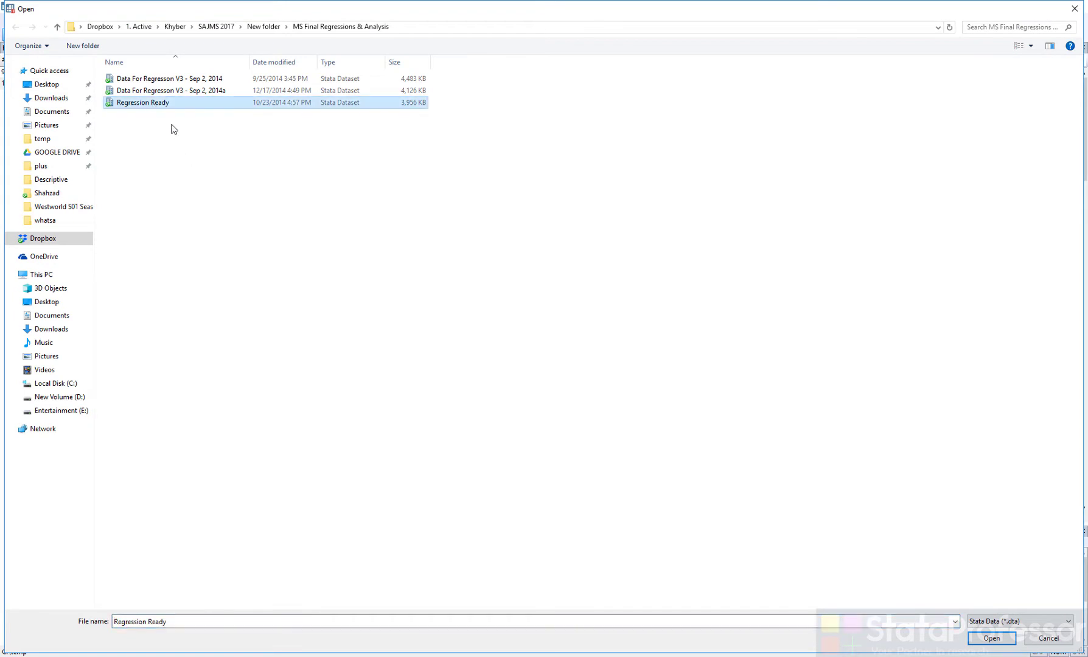
double_click(152, 106)
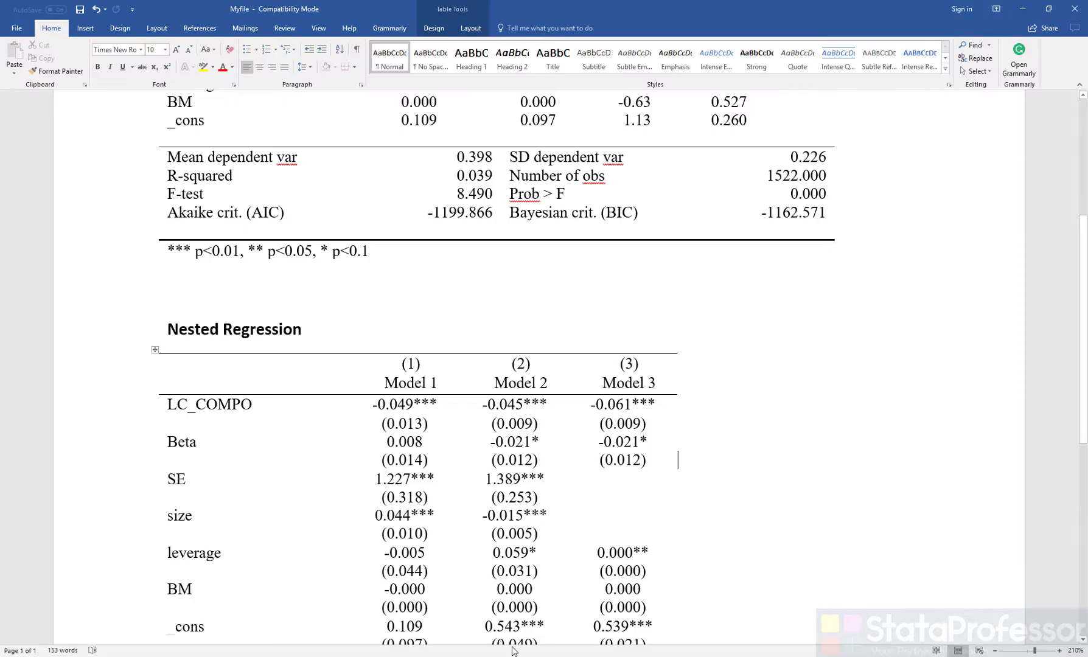
Select and review the Detailed Regression table in Myfile
scroll(240, 298, "up", 5)
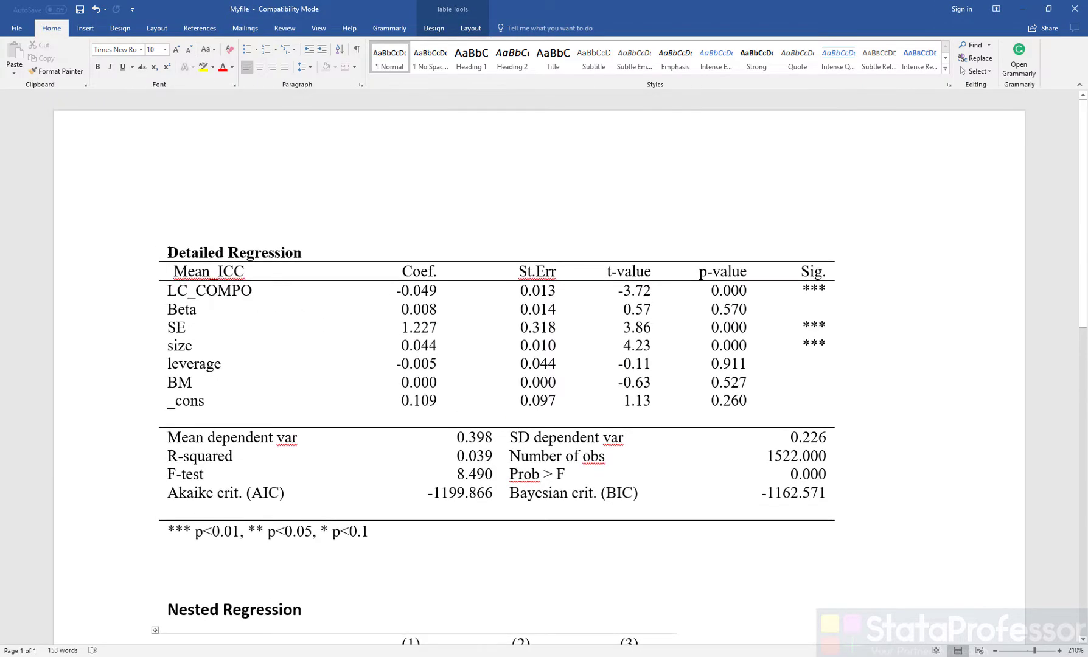
left_click_drag(170, 253, 776, 529)
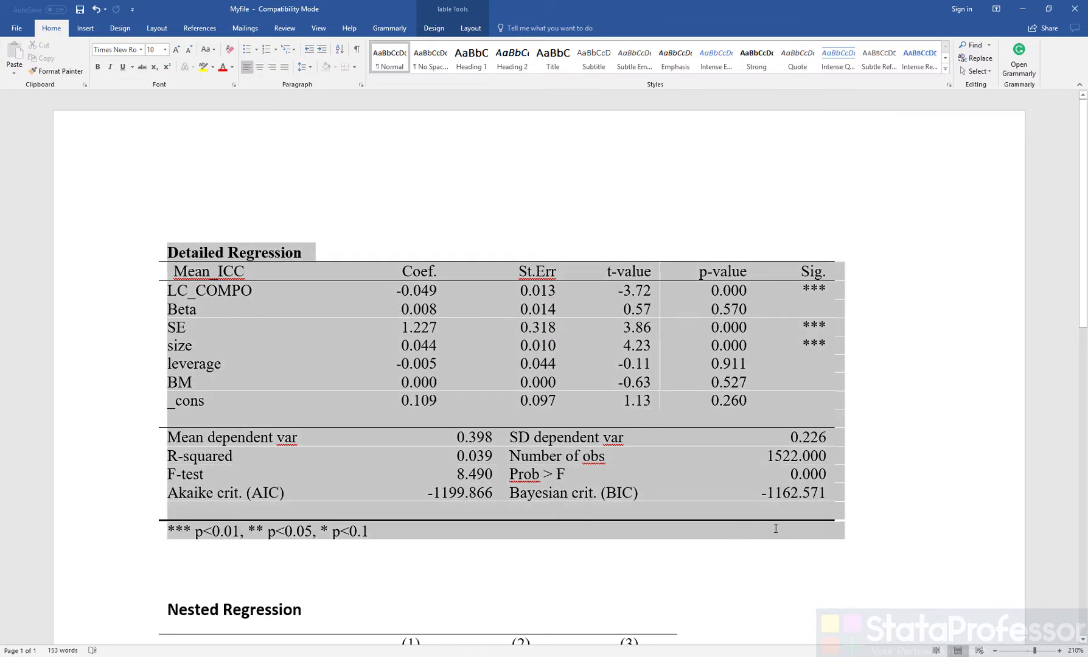
left_click(384, 363)
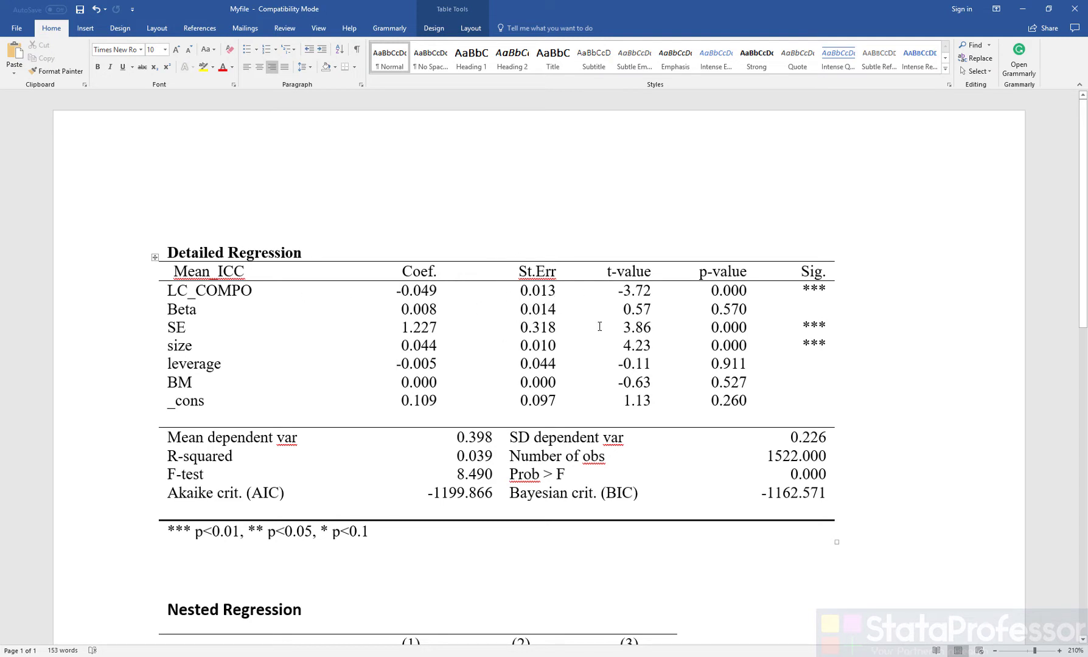
Review the Nested Regression table, then close the Myfile document
scroll(492, 382, "down", 3)
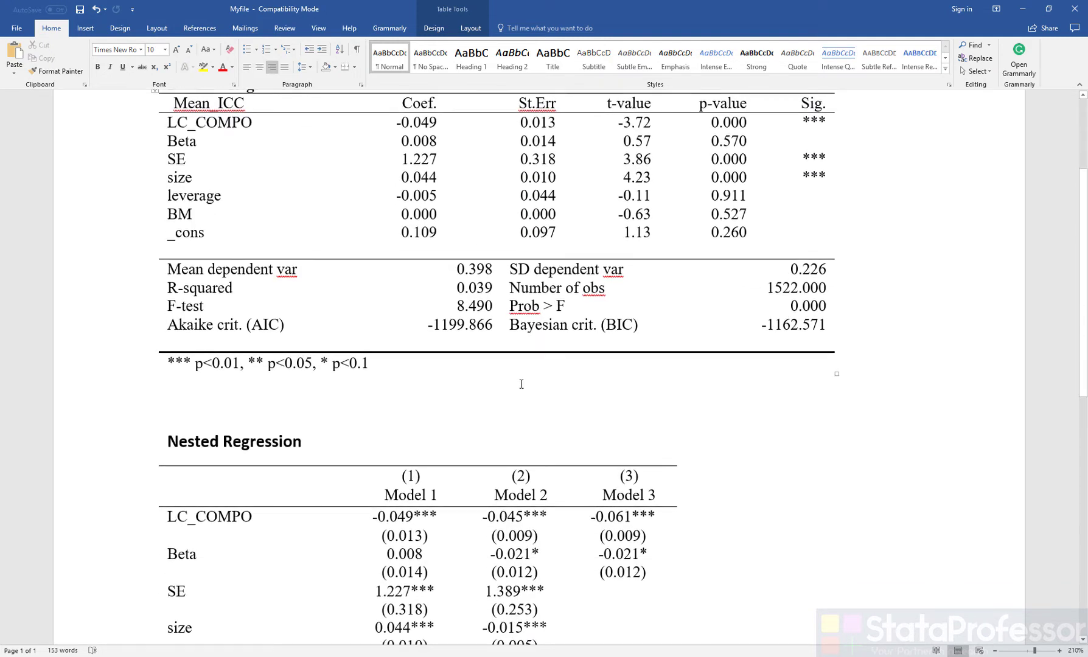
scroll(521, 382, "up", 3)
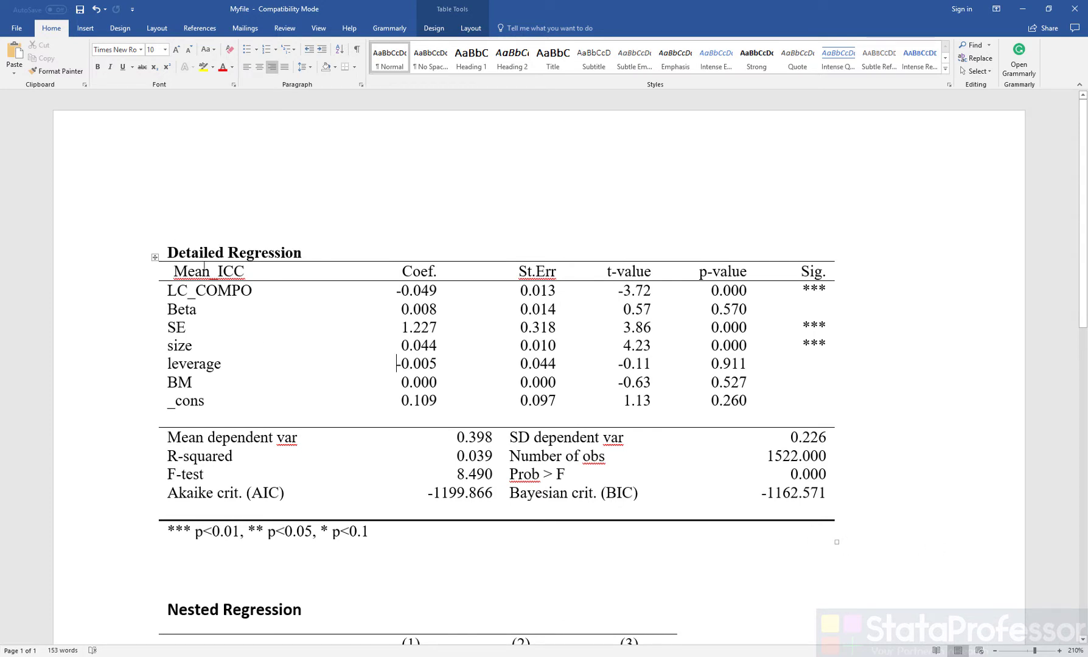
scroll(238, 311, "down", 7)
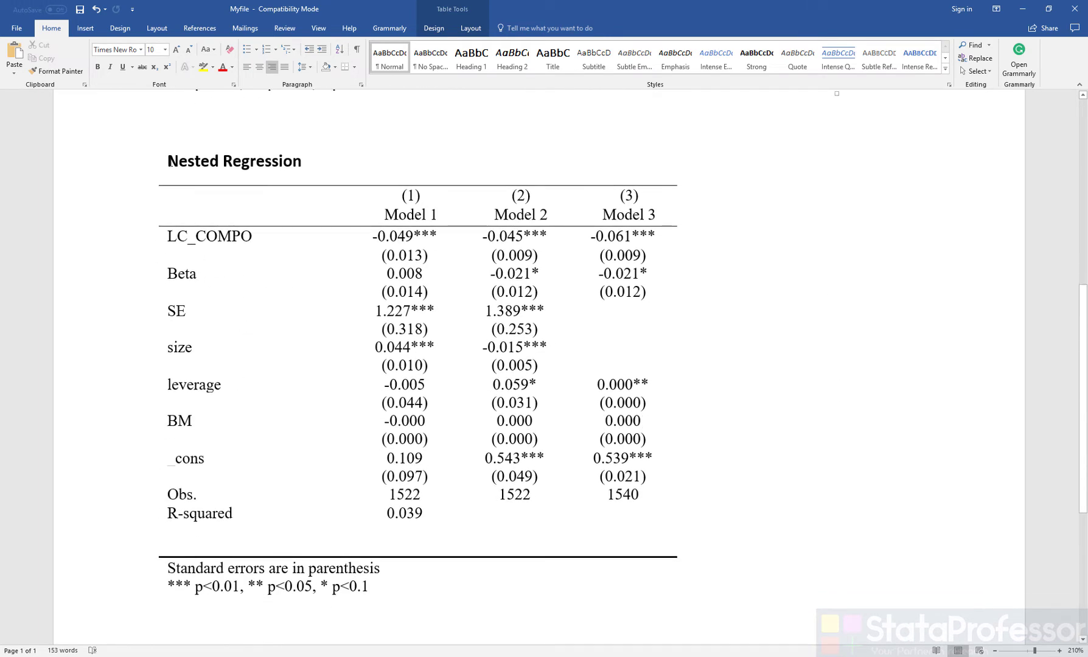
left_click_drag(164, 161, 579, 529)
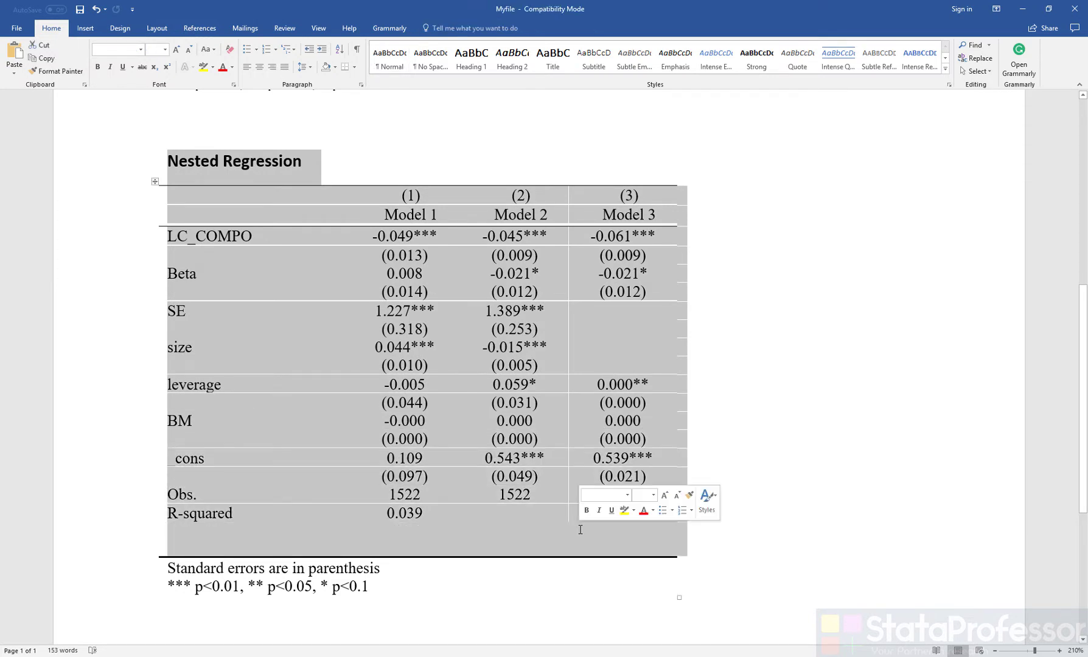
left_click(395, 334)
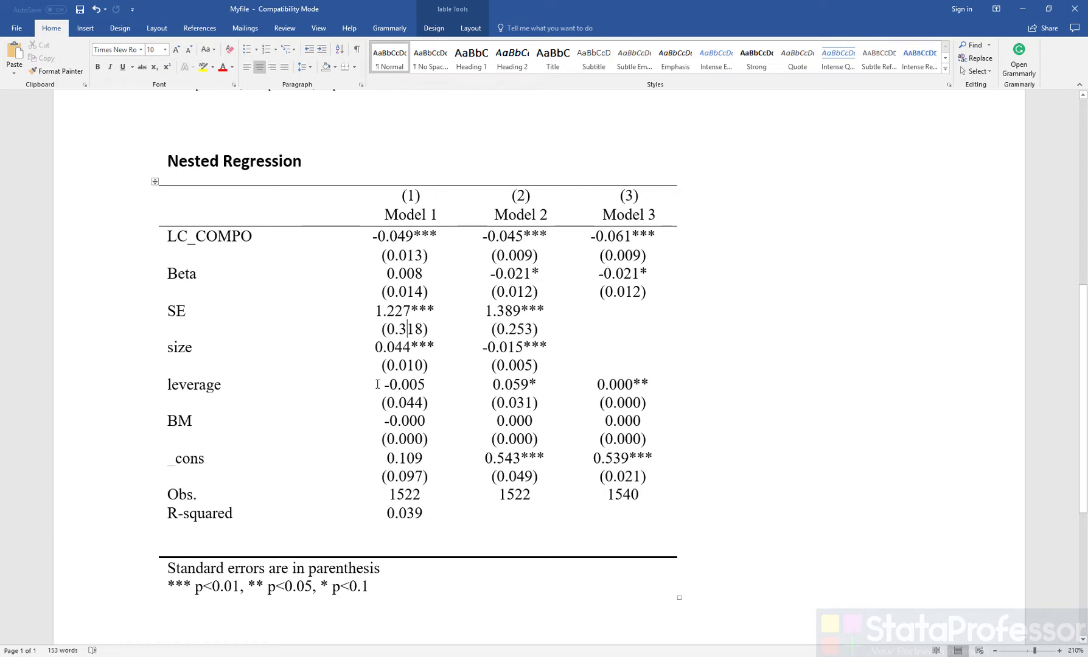
left_click(1072, 9)
Run sum on MPEG_ICC_T, GORD_ICC_T, OJ_ICC_T, Mean_ICC, Beta, SE, size, leve, CASH, BM, LC_COMP
left_click(285, 628)
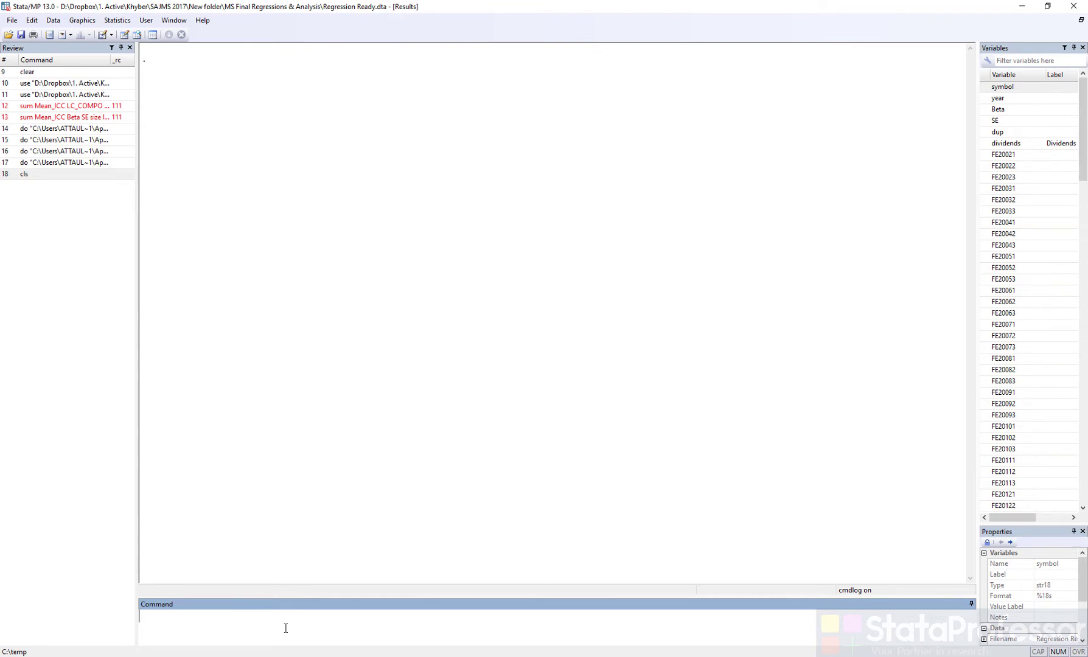
type("sum MPEG_ICC_T GORD_ICC_T OJ_ICC_T Mean_ICC  Beta SE size leve CASH BM LC_COMP")
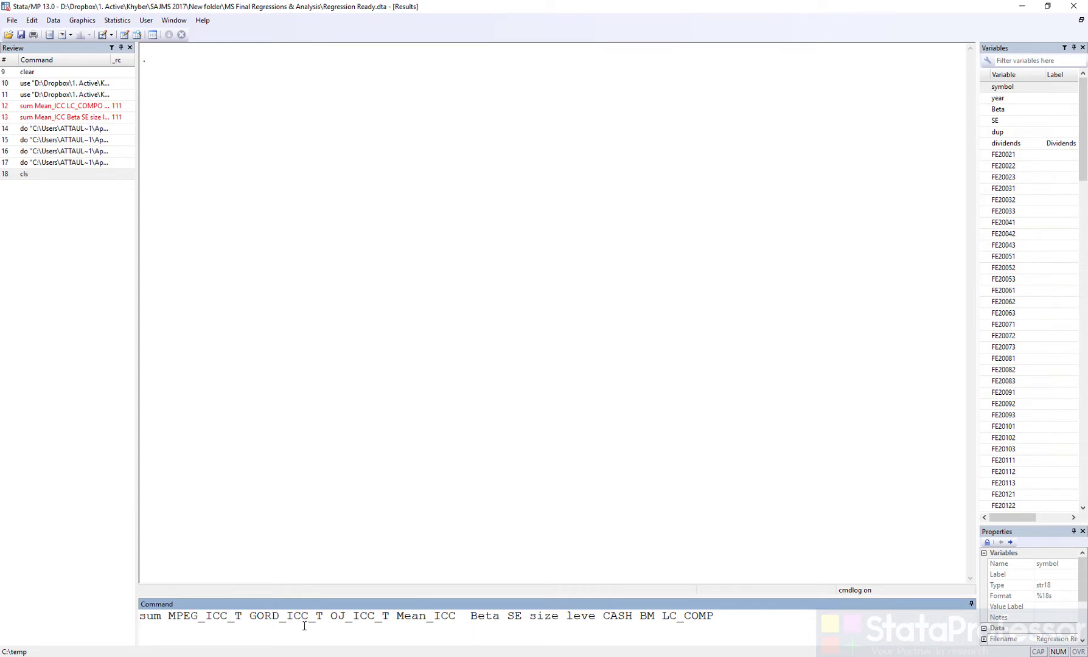
double_click(152, 616)
type("sum")
key("Return")
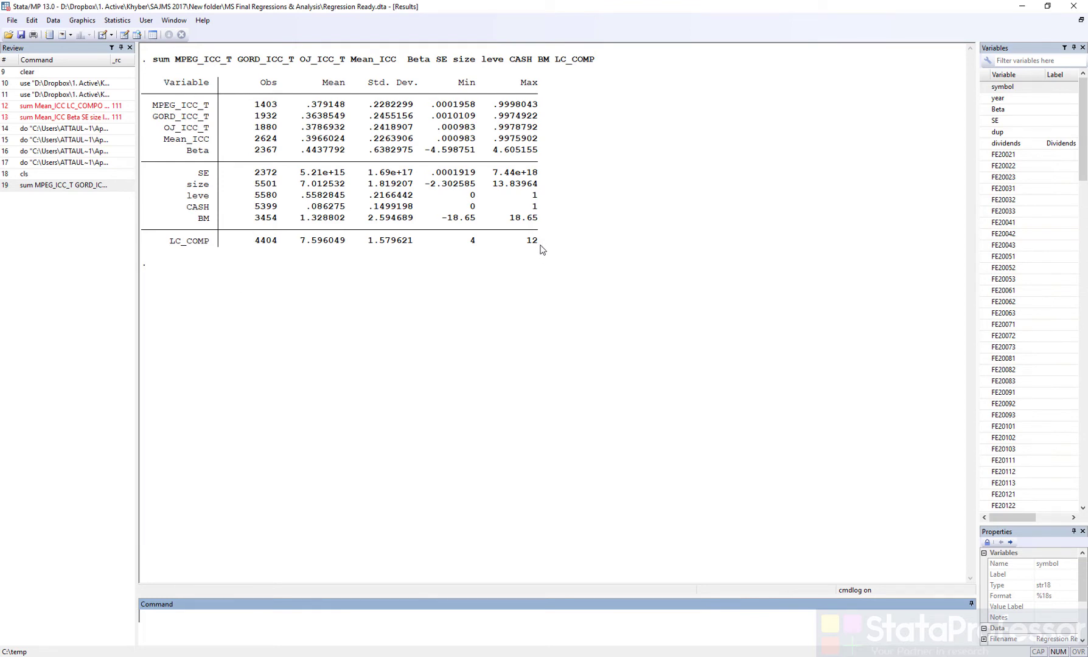
Rerun the summary command as asdoc sum with save(ICC) to export it
left_click(59, 185)
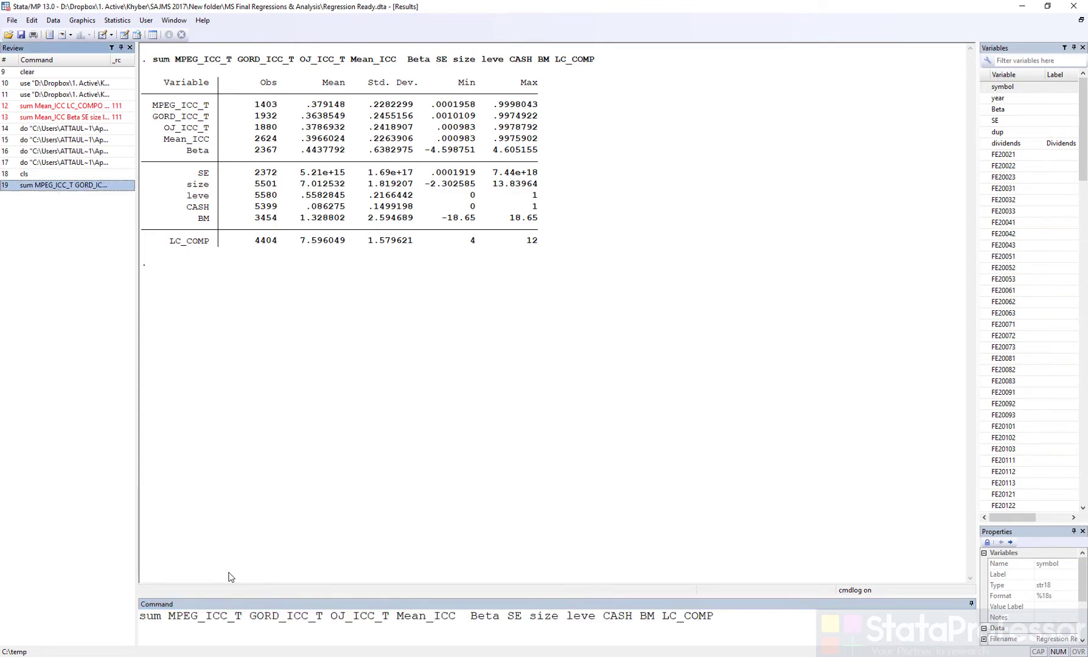
left_click(140, 618)
type("as")
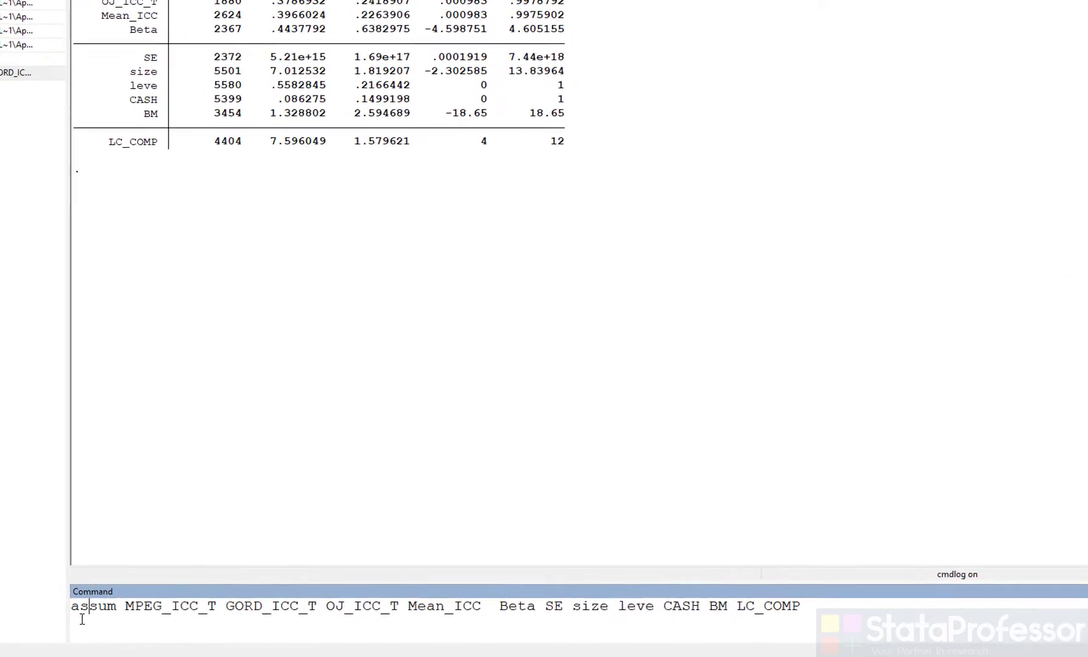
type("doc")
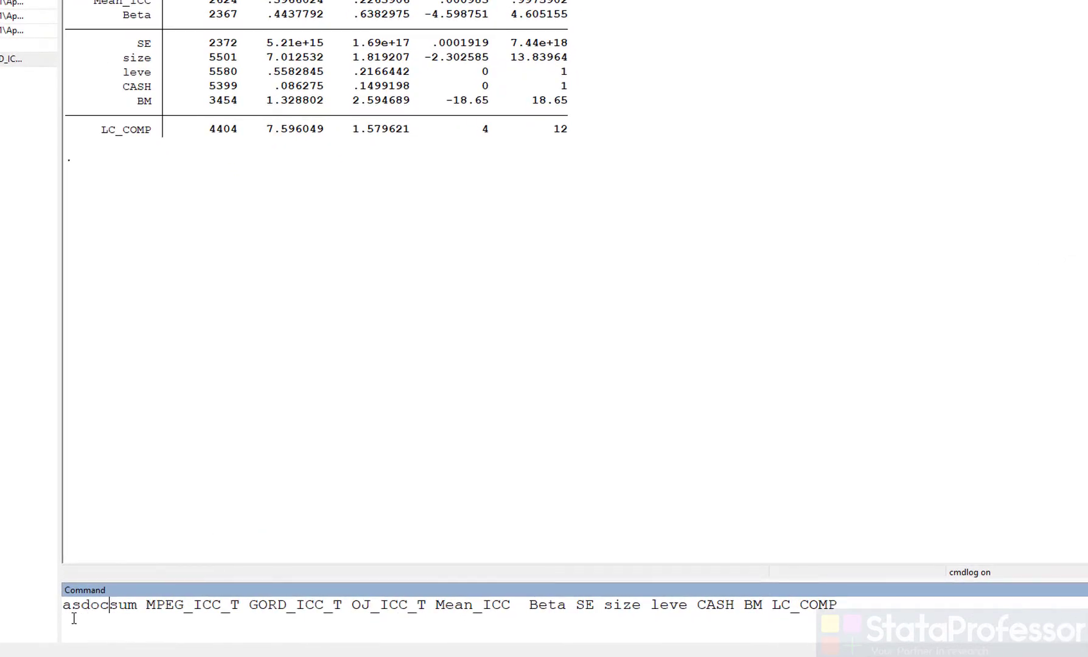
left_click(880, 615)
type(", save")
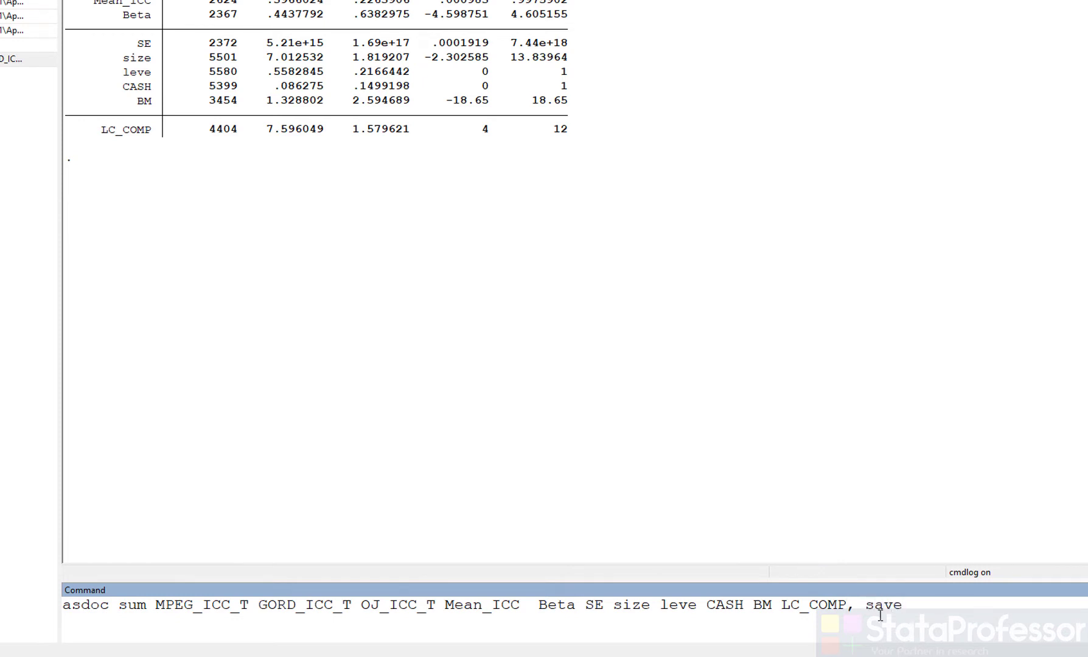
type("(ICC)")
key("Return")
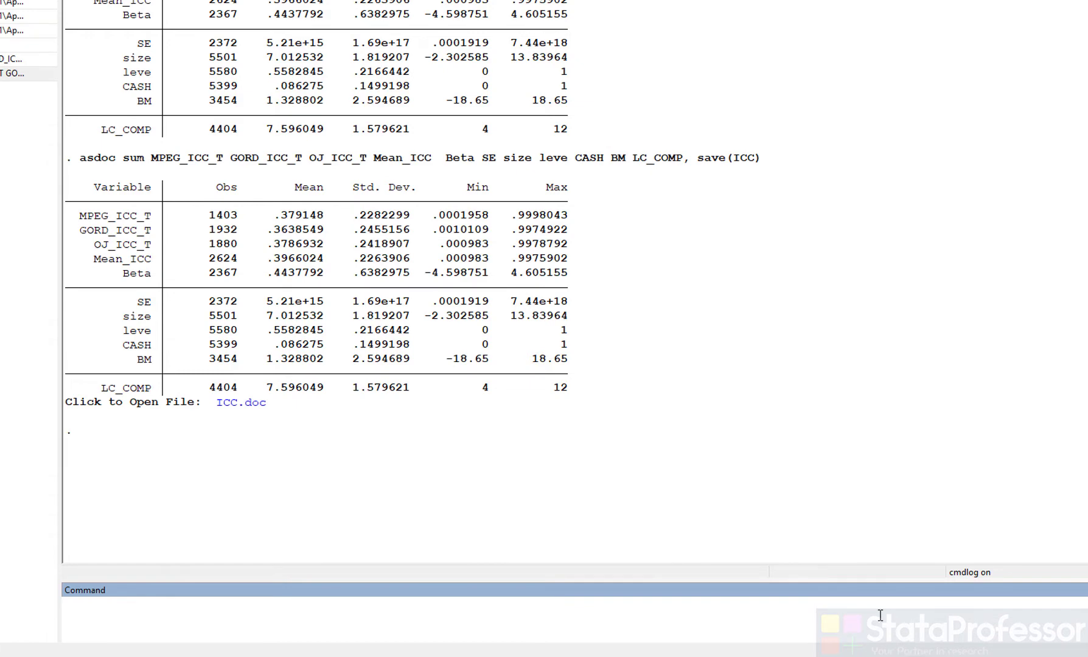
left_click(243, 404)
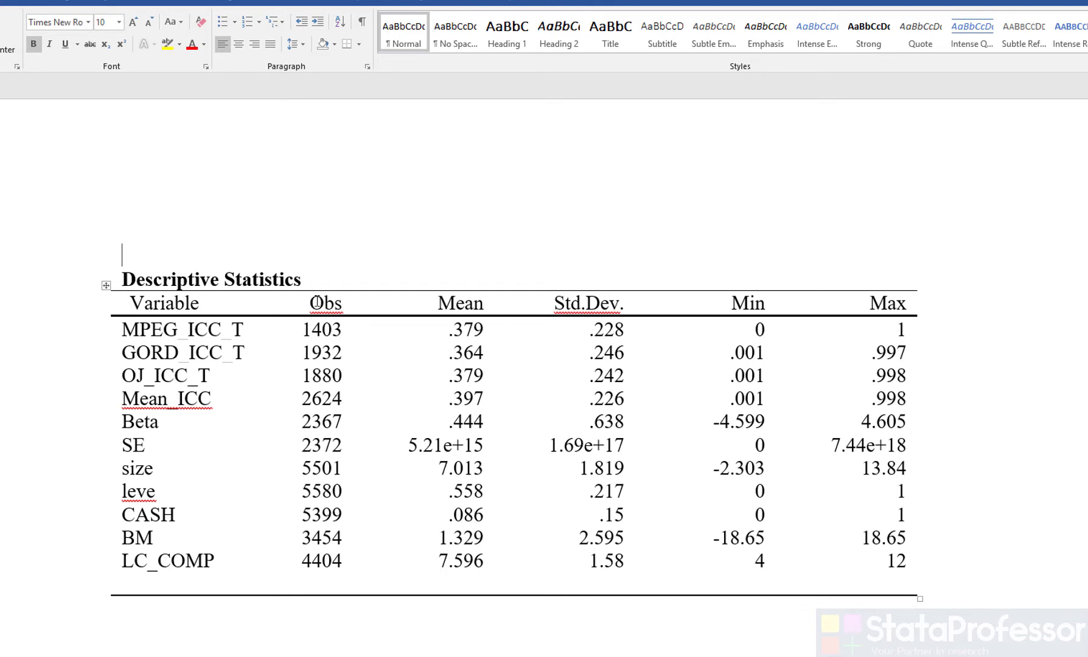
key("alt+F4")
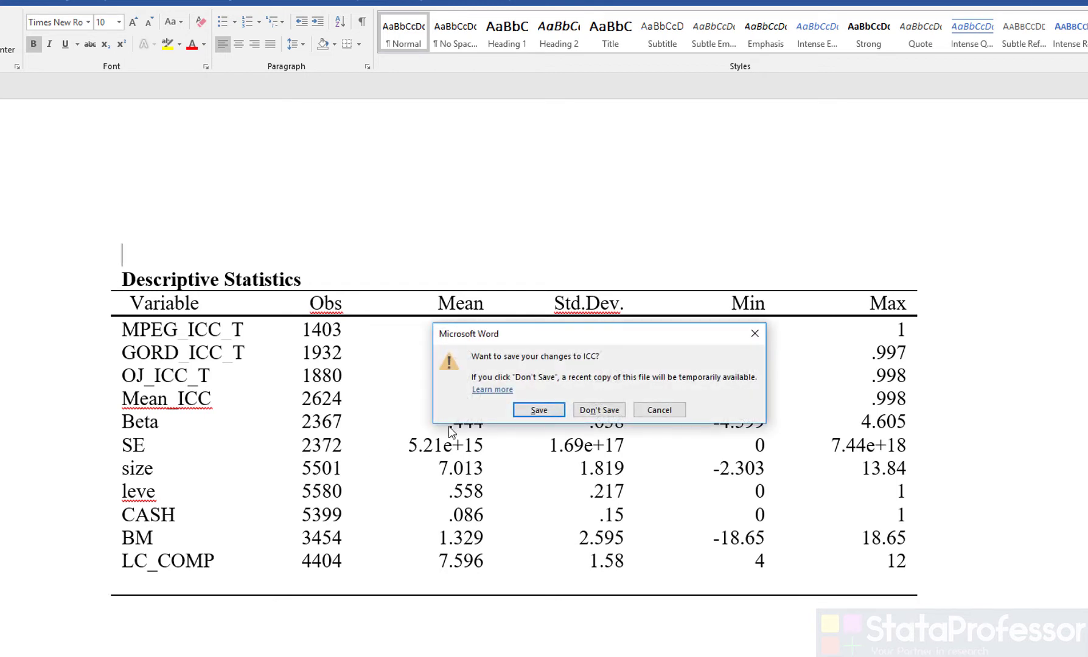
left_click(595, 411)
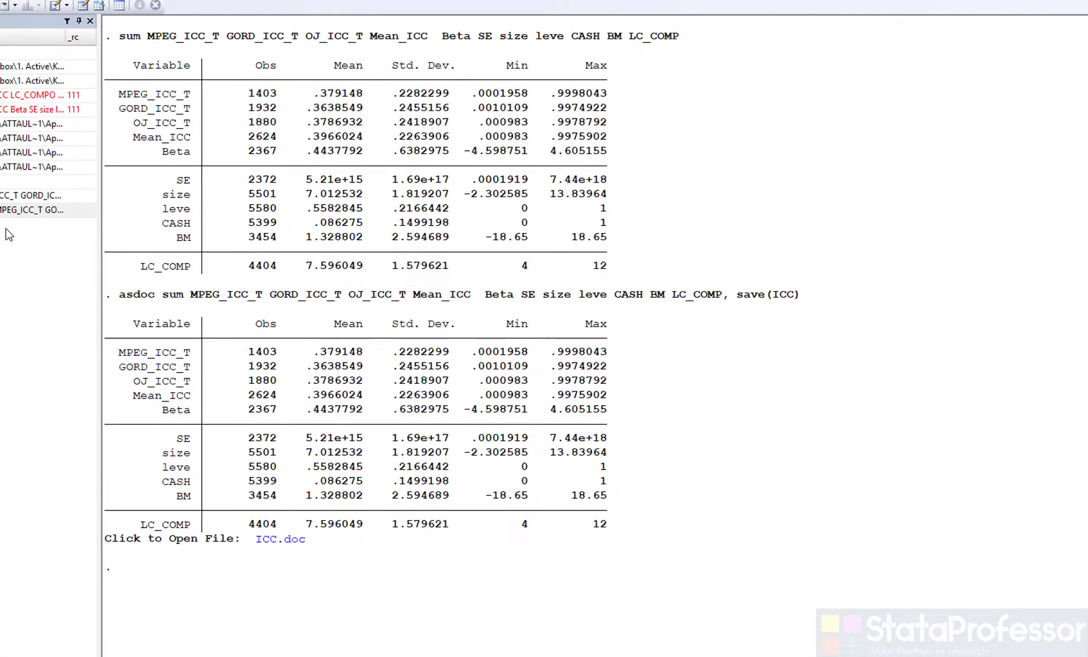
Run asdoc cor on the eleven variables with append save(ICC)
left_click(24, 208)
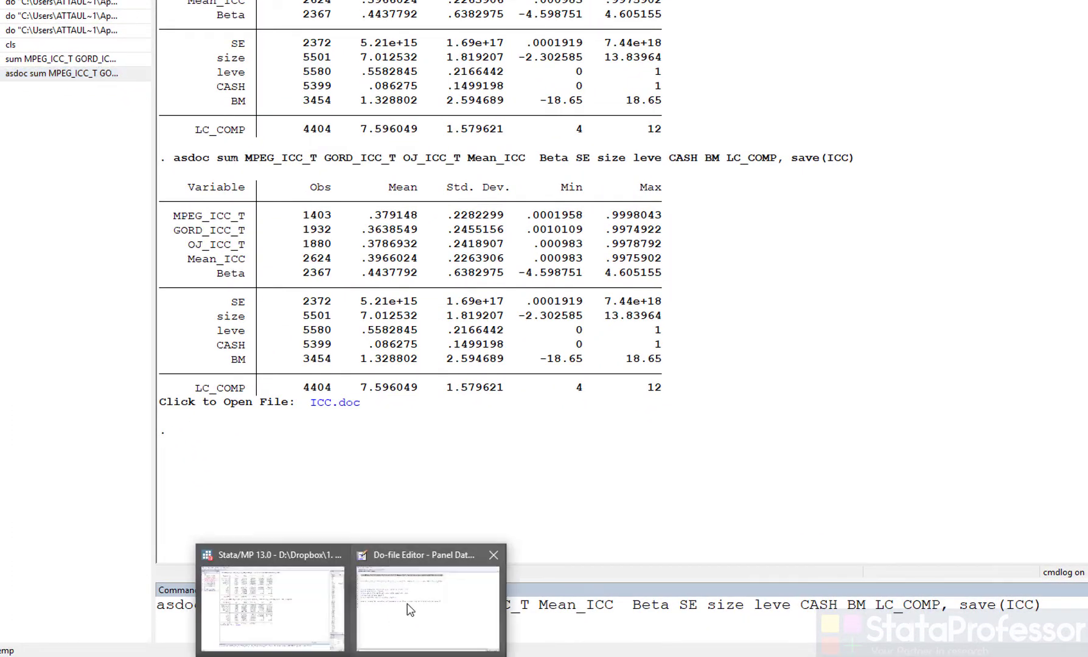
left_click(409, 608)
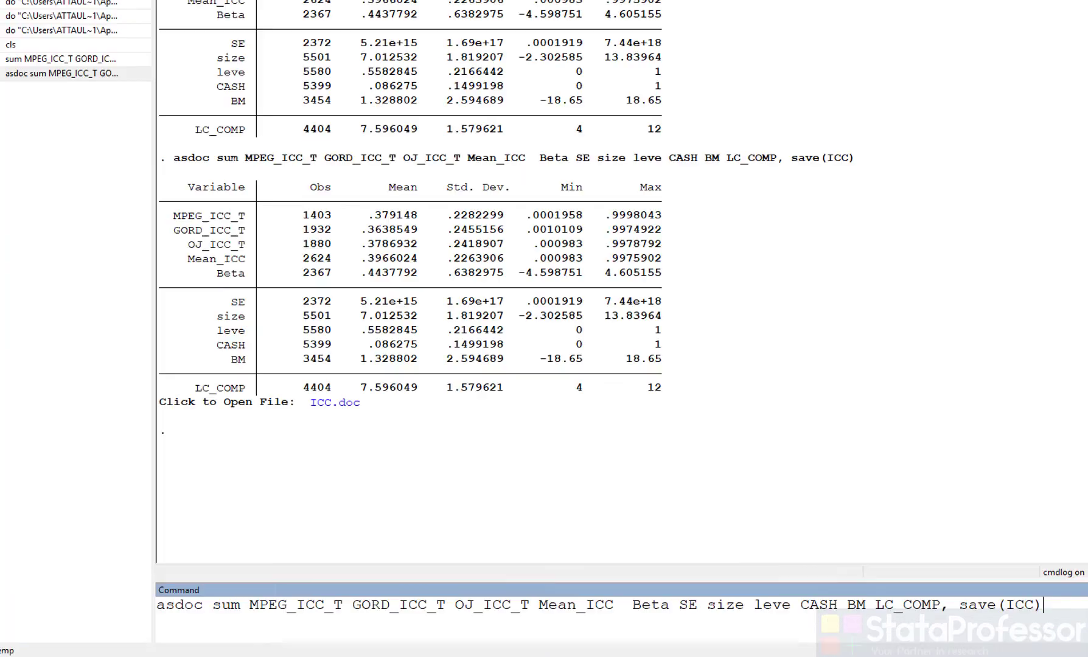
triple_click(321, 612)
type("cor MPEG_ICC_T GORD_ICC_T OJ_ICC_T Mean_ICC  Beta SE size leve CASH BM LC_COMP")
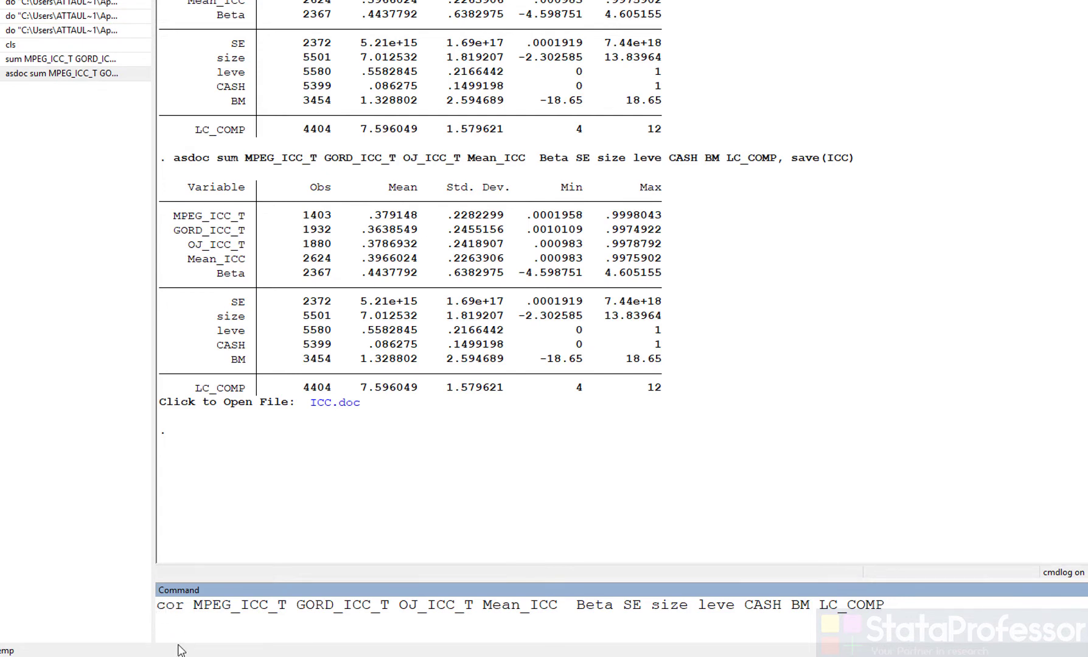
type("as")
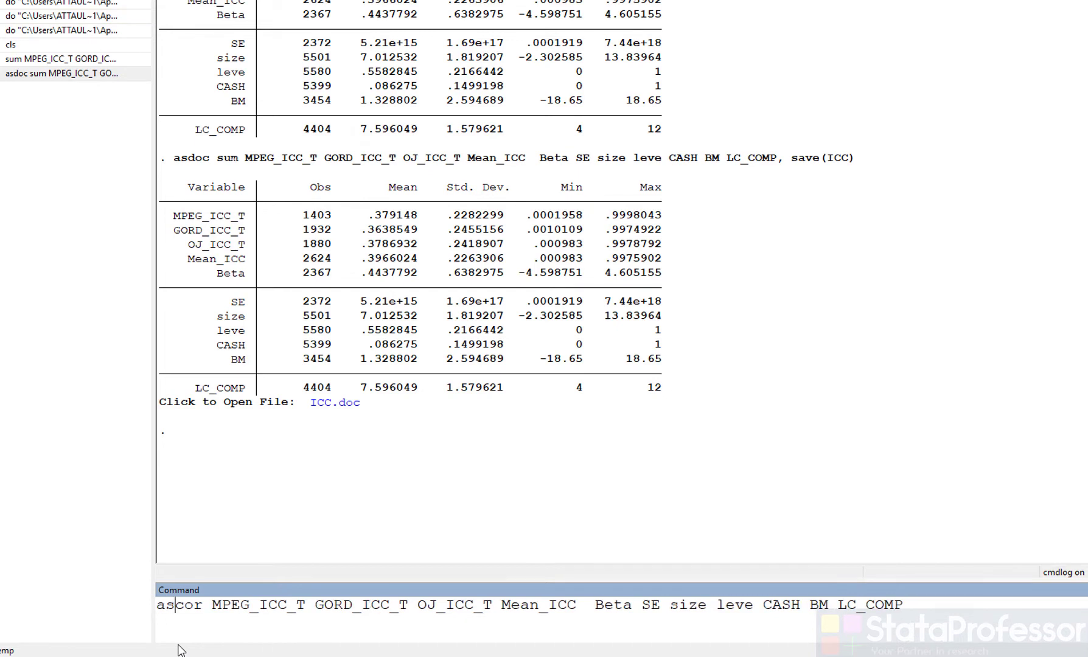
type("dpc")
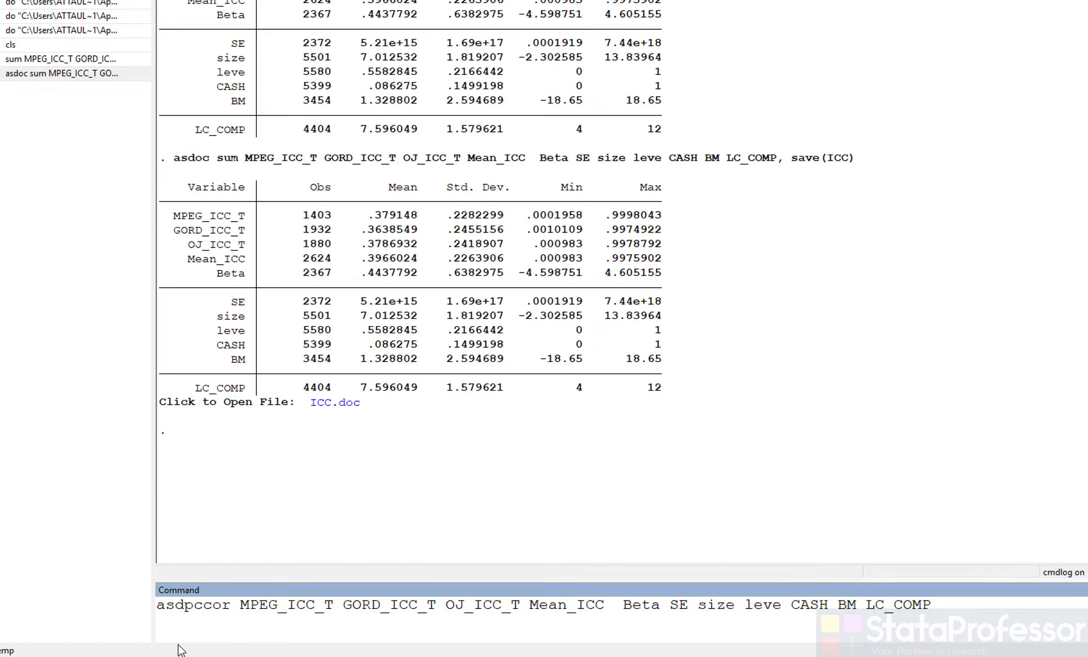
key("BackSpace")
key("BackSpace")
type("oc ")
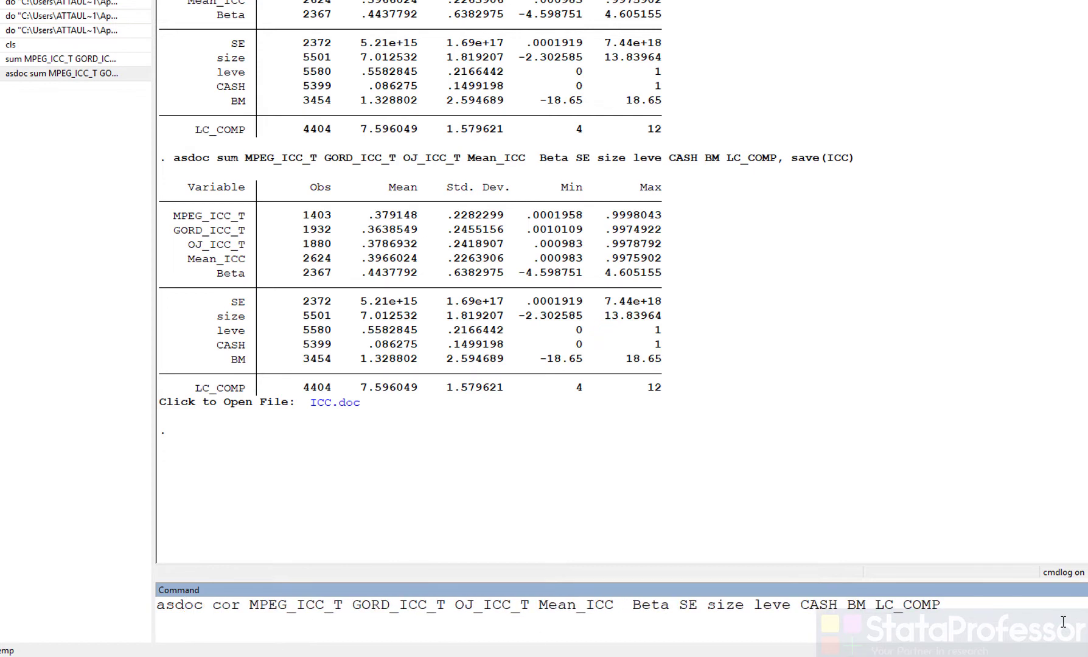
type(", append save(")
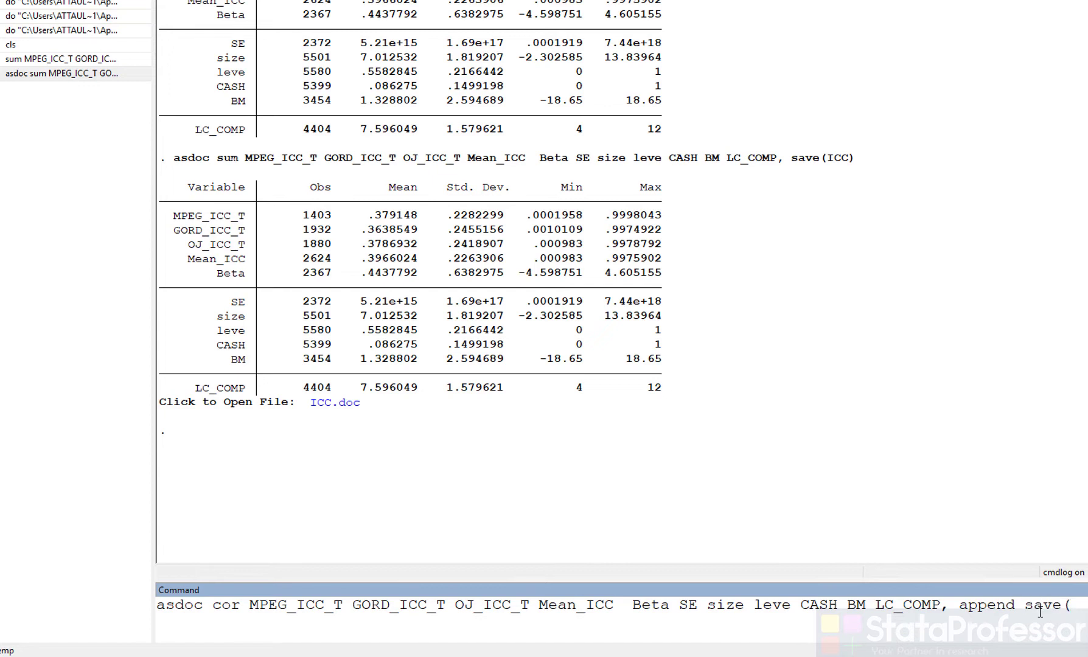
type("ICC)")
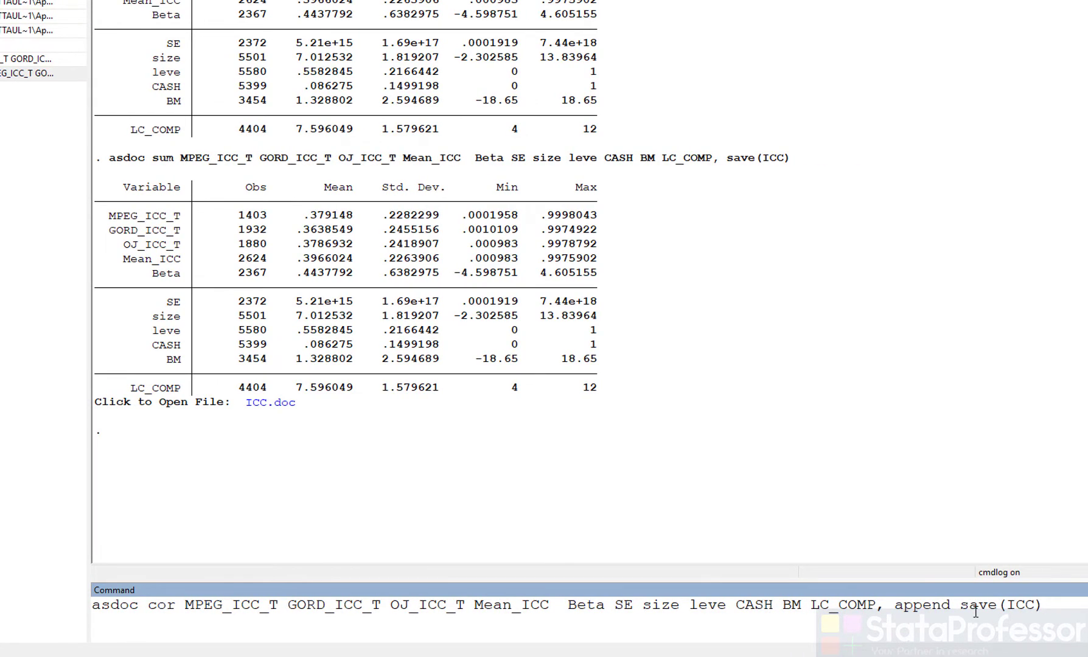
key("Return")
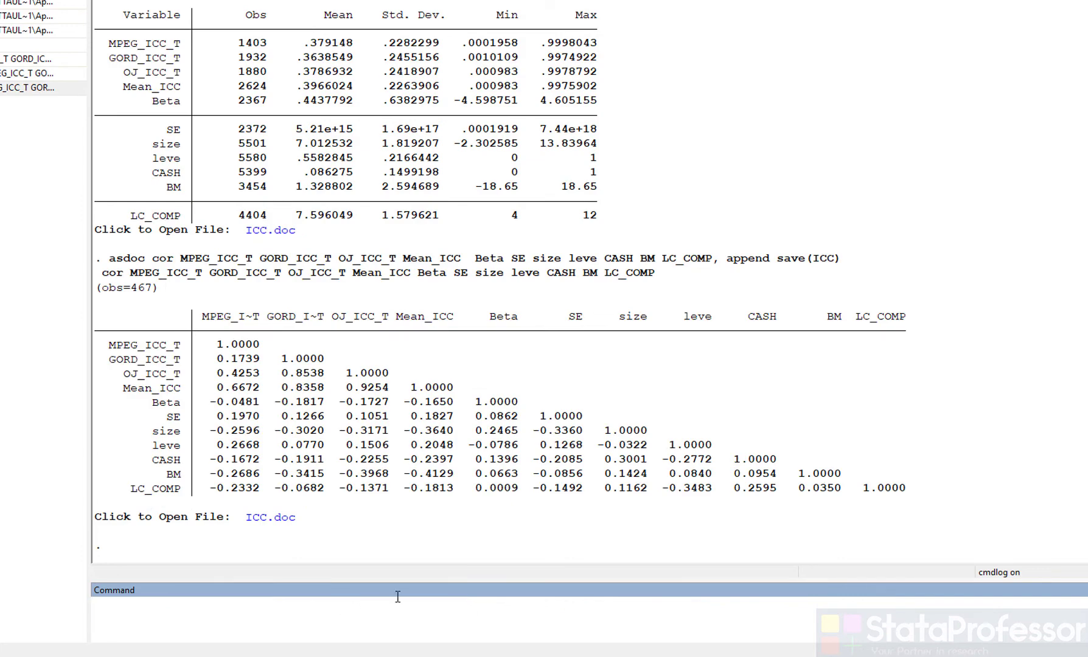
Open ICC.doc from the Results link, check the correlation matrix, and close Word
left_click(272, 524)
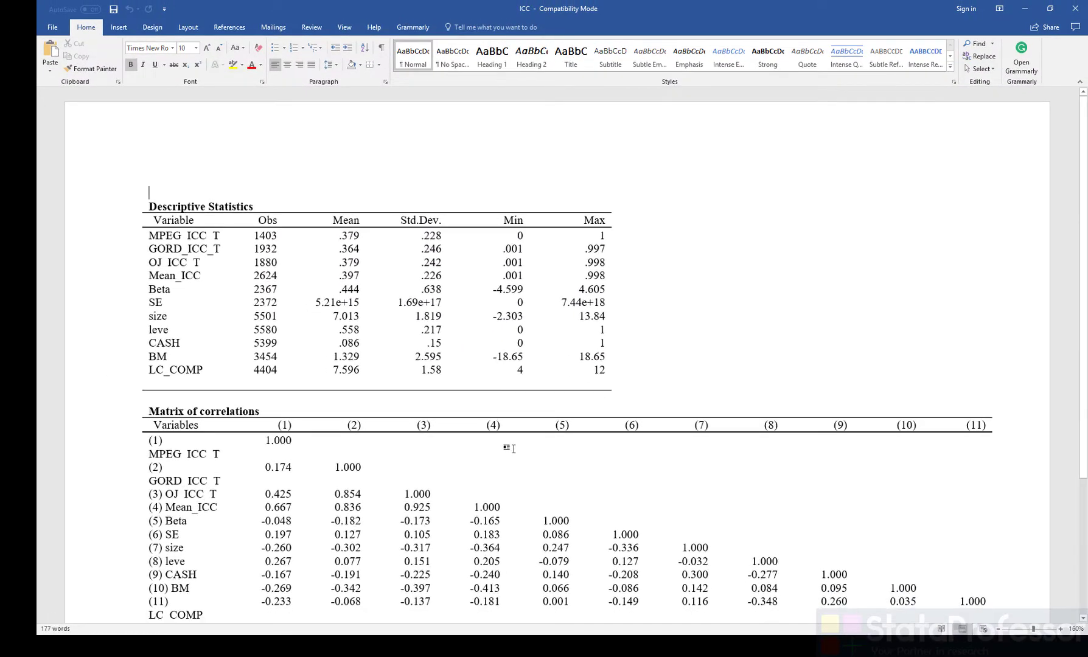
scroll(514, 449, "down", 3)
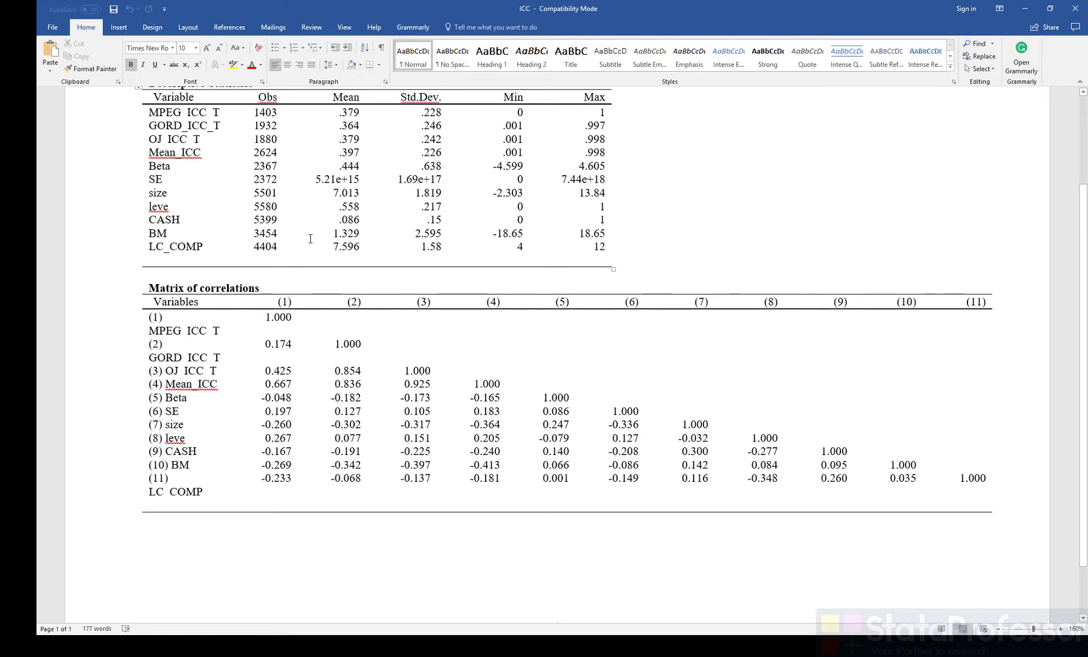
left_click(1074, 9)
Discard Word's changes, then run the do-file's xtreg line prefixed with asdoc and save(ICC)
left_click(544, 343)
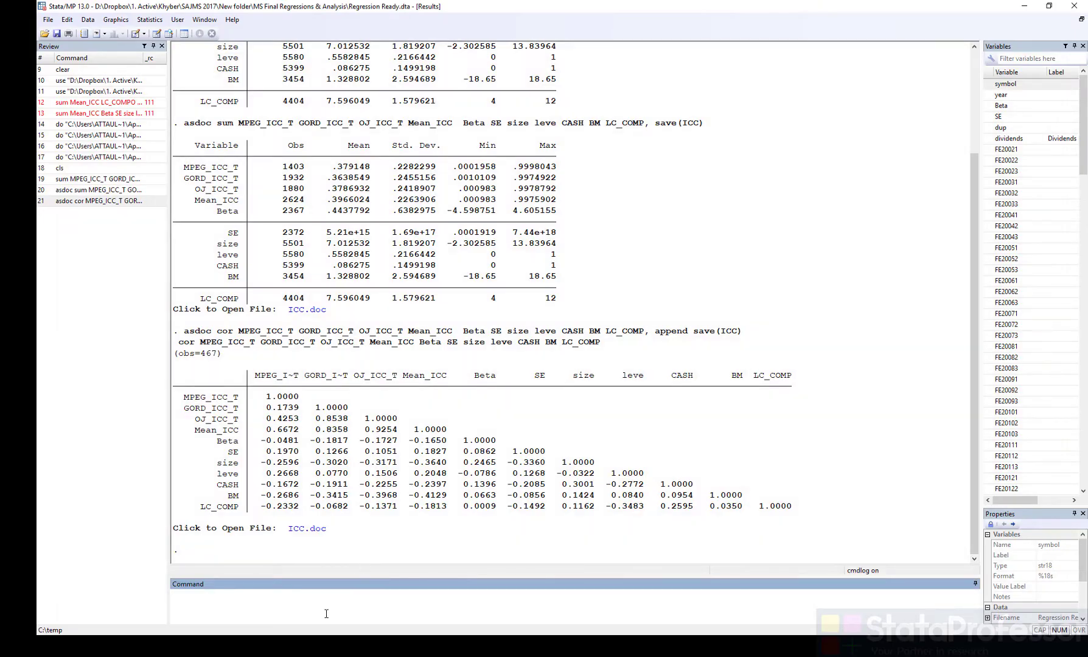
left_click(370, 608)
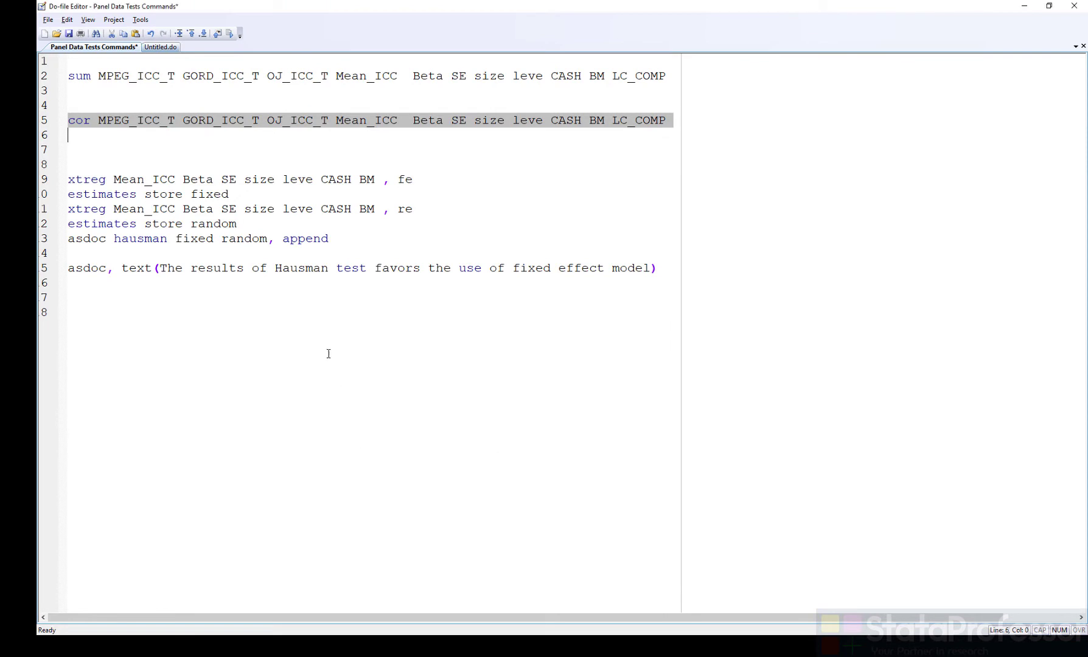
left_click(50, 185)
key("ctrl+c")
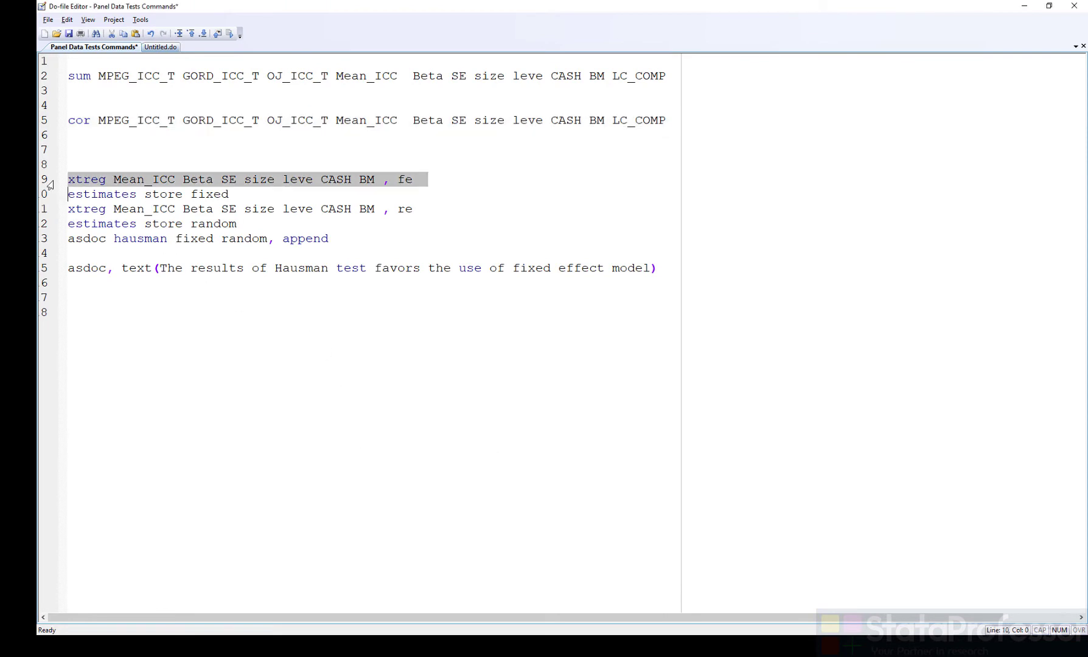
key("alt+Tab")
key("ctrl+v")
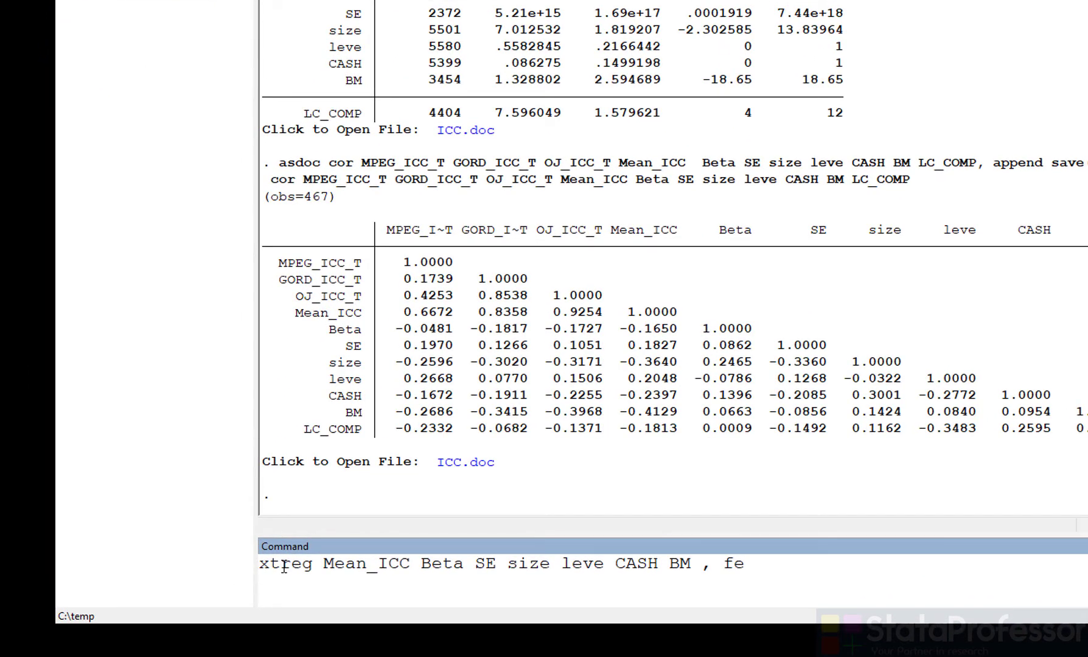
key("Up")
type("asdoc")
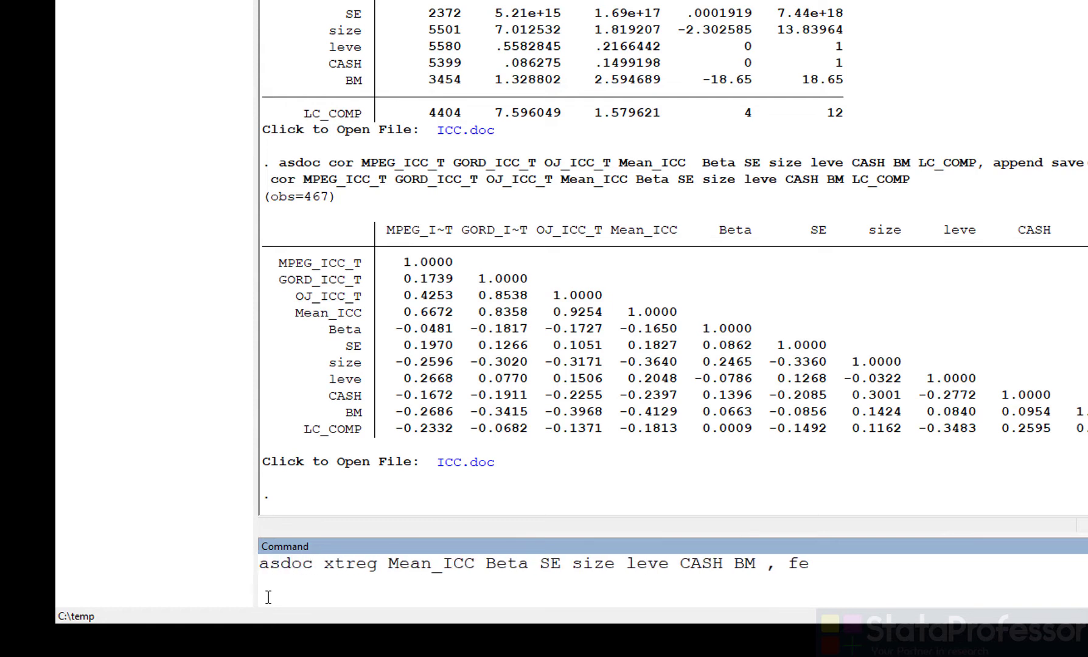
left_click(840, 556)
type("save(ICC)")
key("Return")
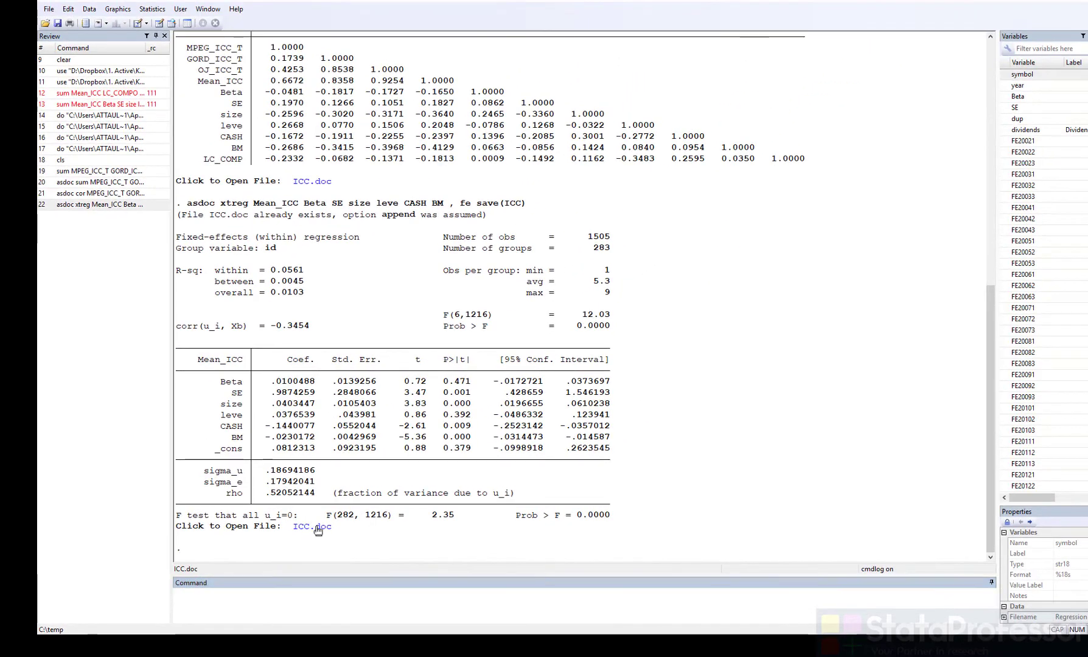
Open ICC.doc, check the page-2 Regression results table, and close without saving
left_click(318, 527)
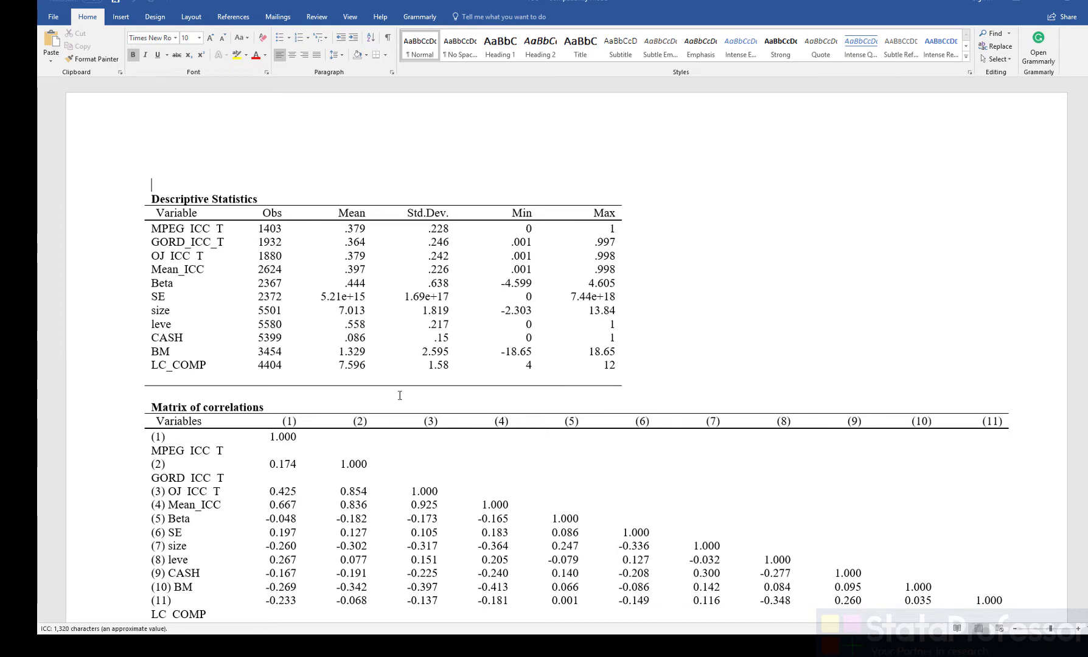
scroll(402, 393, "down", 5)
scroll(404, 388, "down", 6)
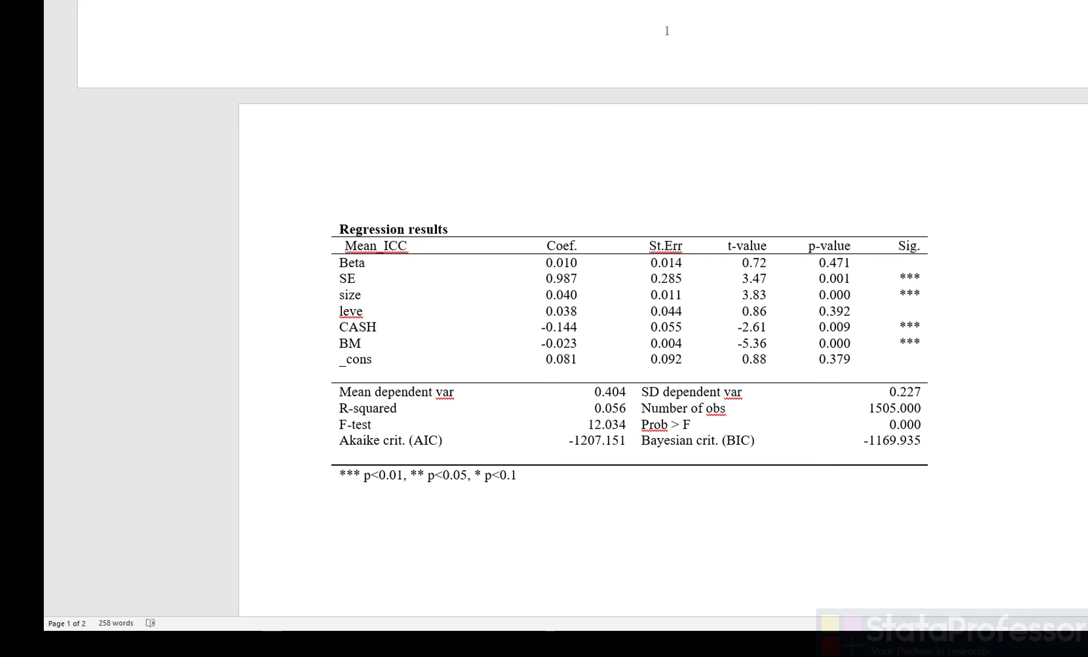
key("alt+F4")
left_click(666, 281)
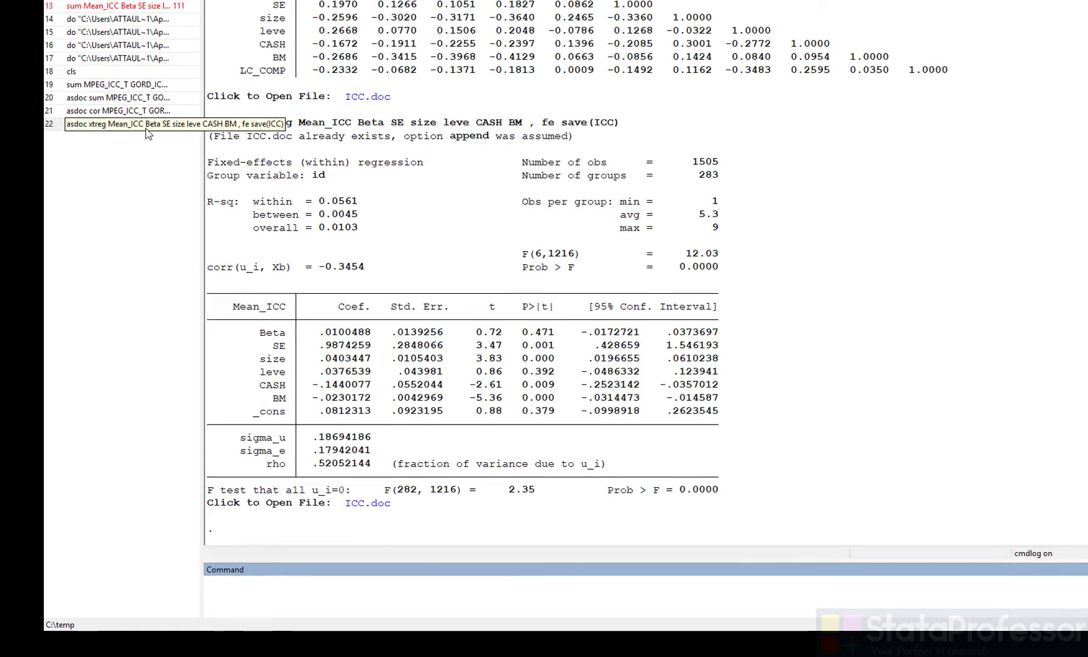
Rerun the asdoc xtreg command with re in place of fe
left_click(146, 124)
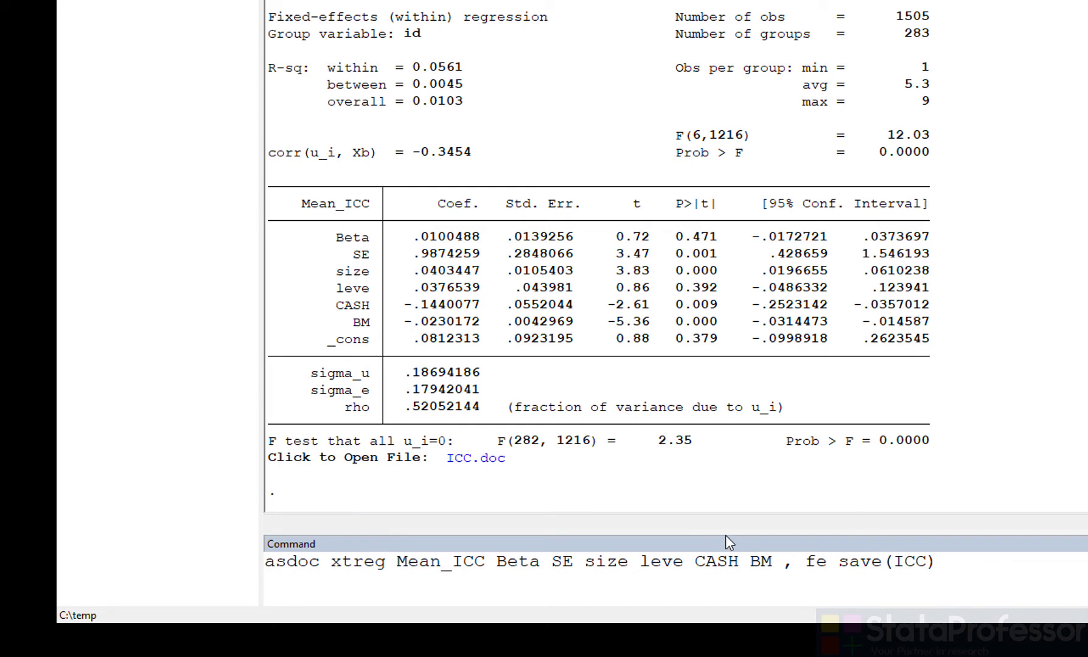
double_click(814, 560)
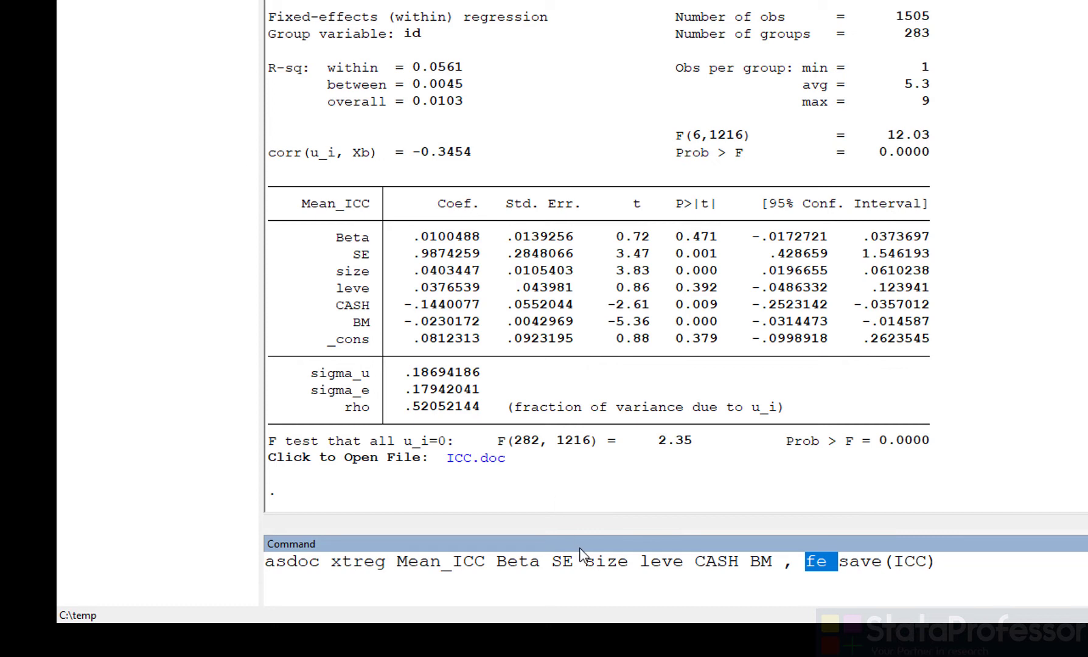
type("re")
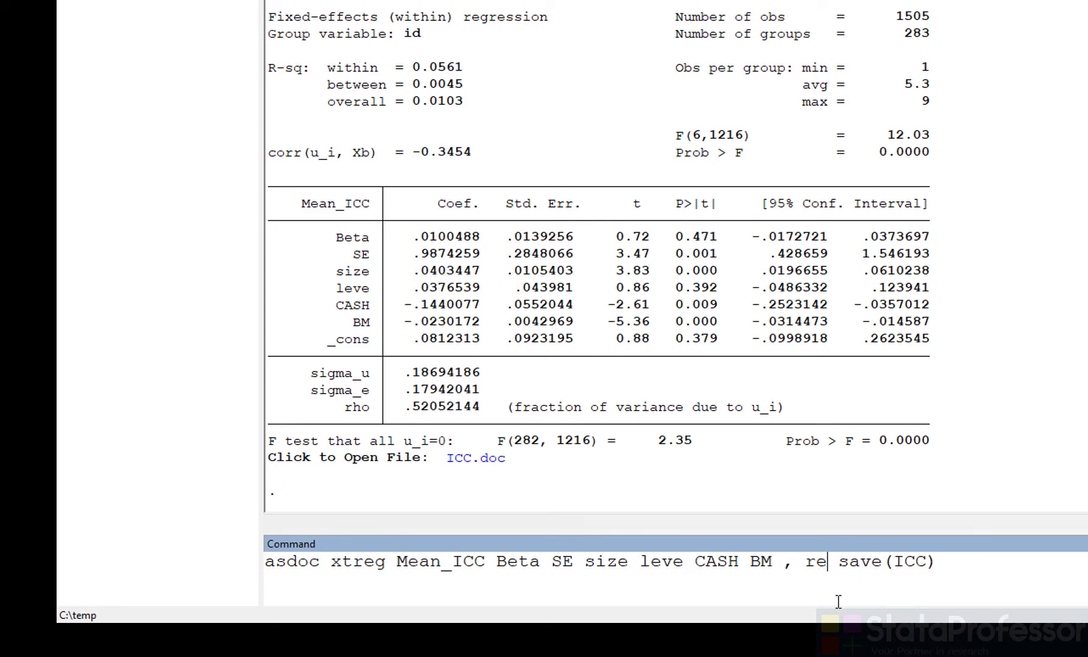
key("Return")
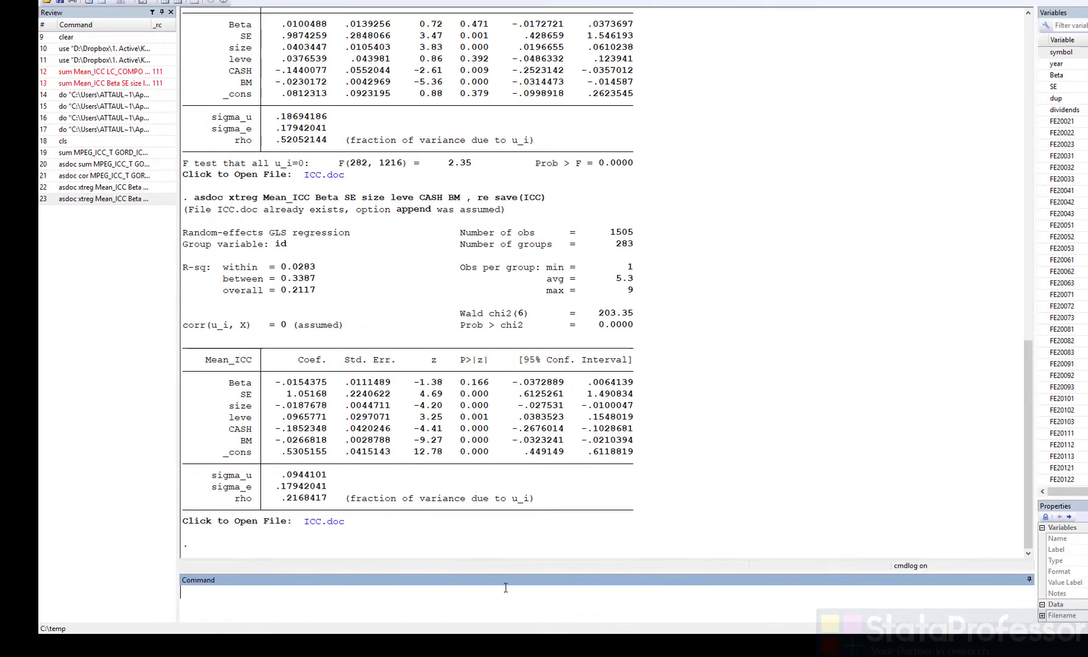
Open ICC.doc and view the random-effects table with overall r-squared 0.212 and Chi-square 203.351
left_click(333, 522)
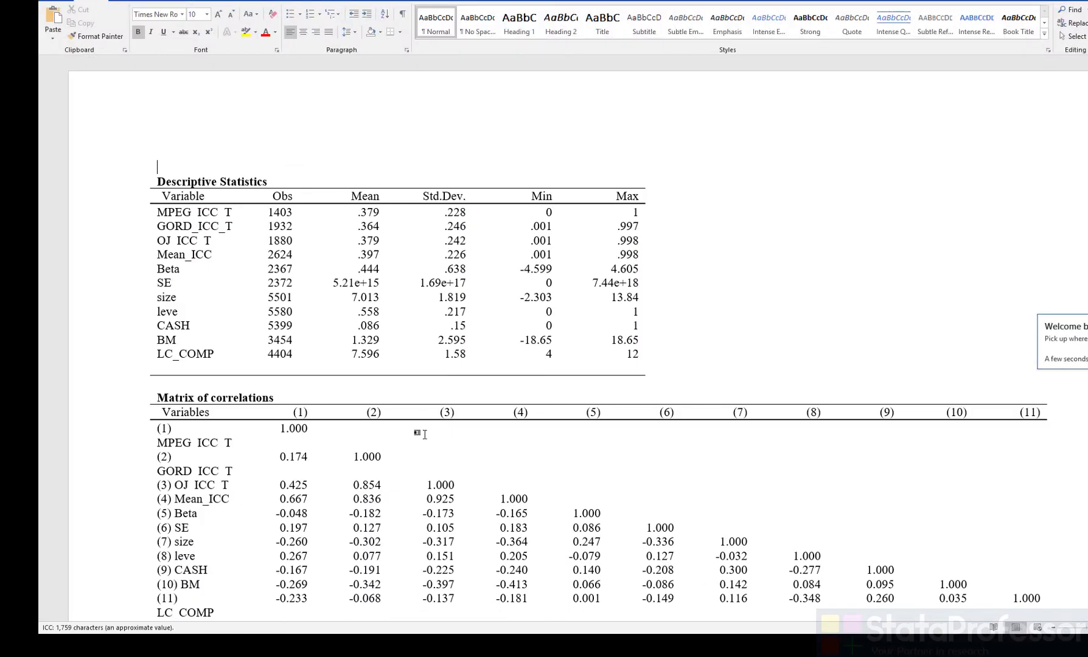
scroll(359, 311, "down", 8)
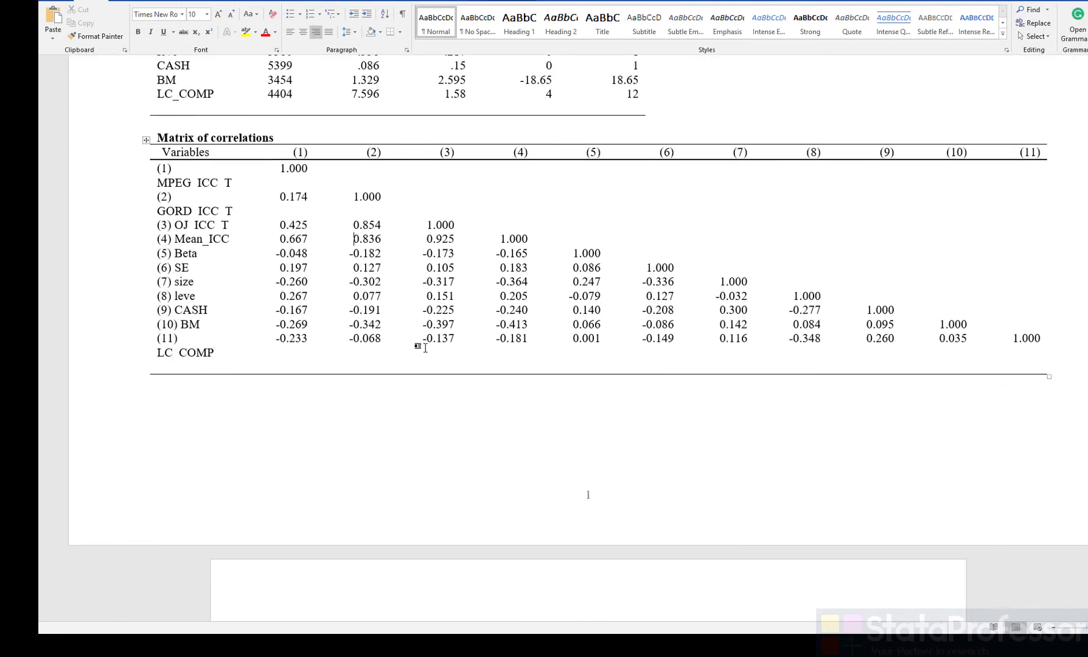
scroll(426, 347, "down", 8)
left_click(397, 234)
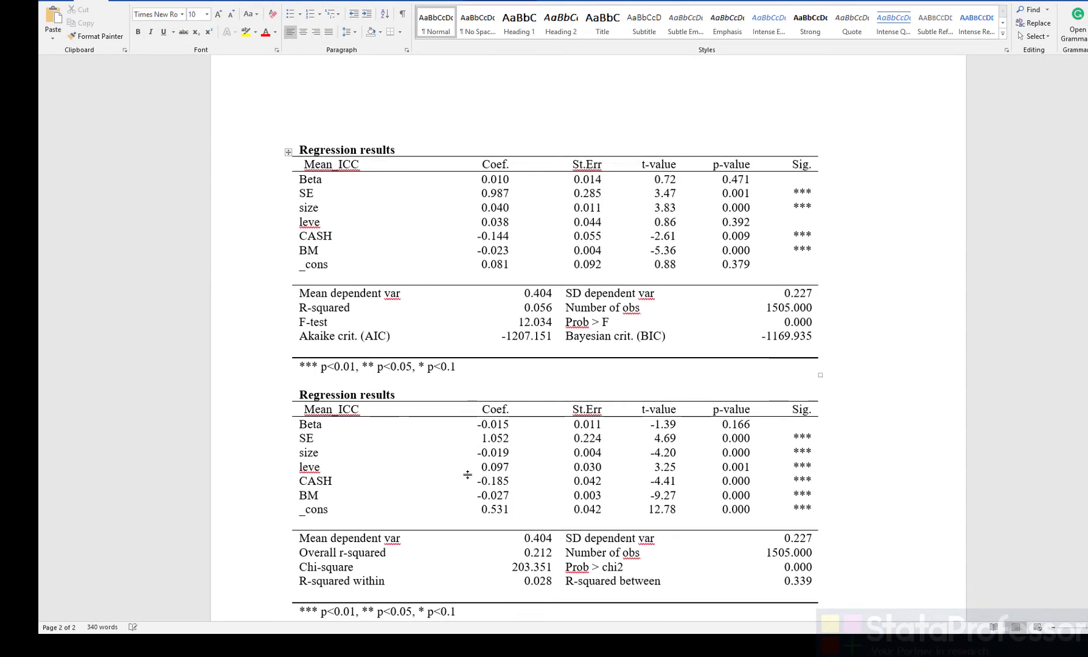
scroll(485, 460, "down", 5)
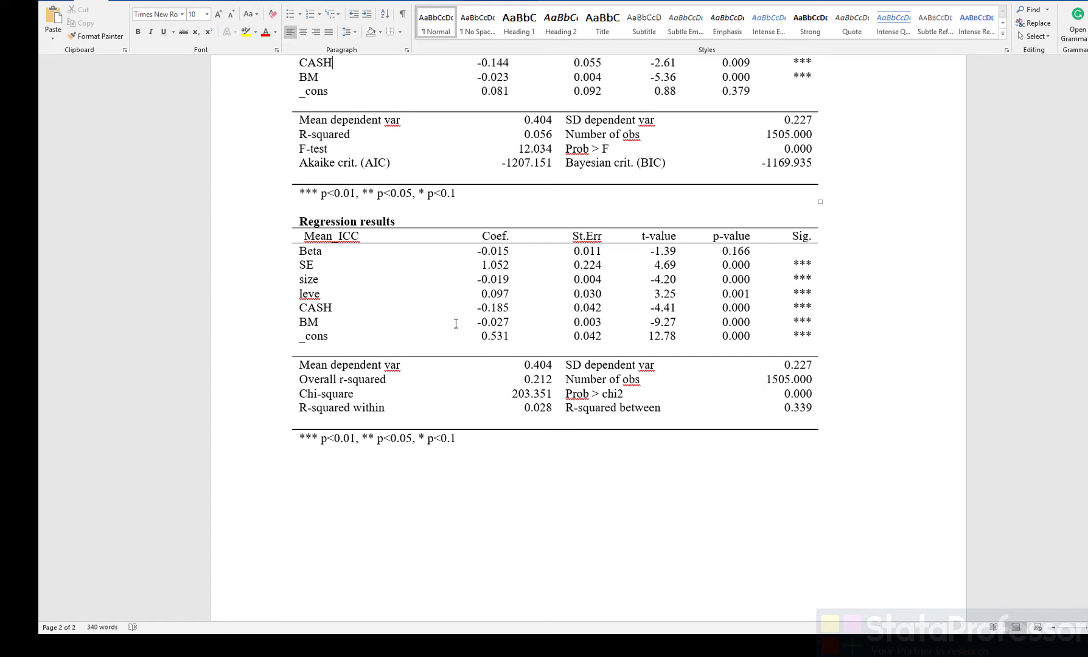
scroll(459, 320, "up", 5)
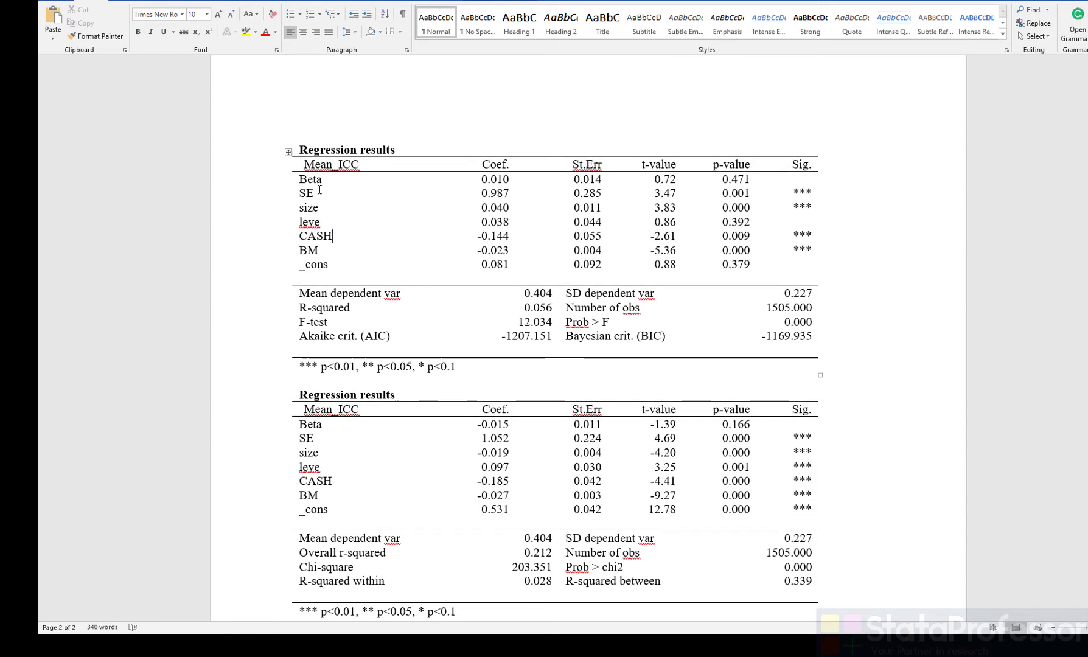
left_click_drag(301, 148, 389, 151)
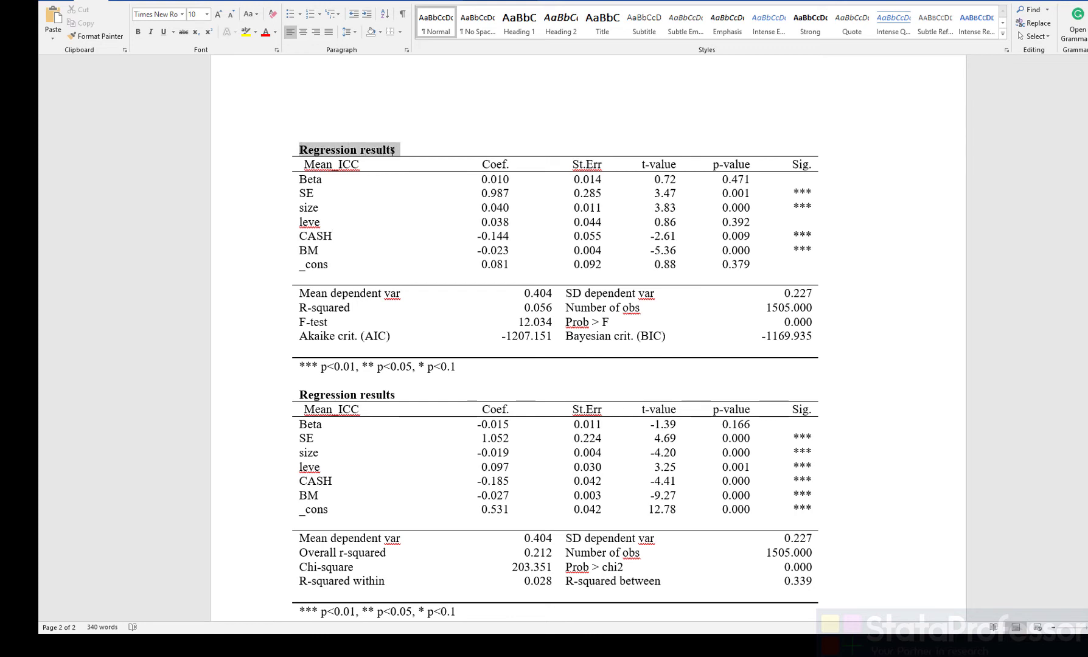
left_click_drag(392, 149, 393, 149)
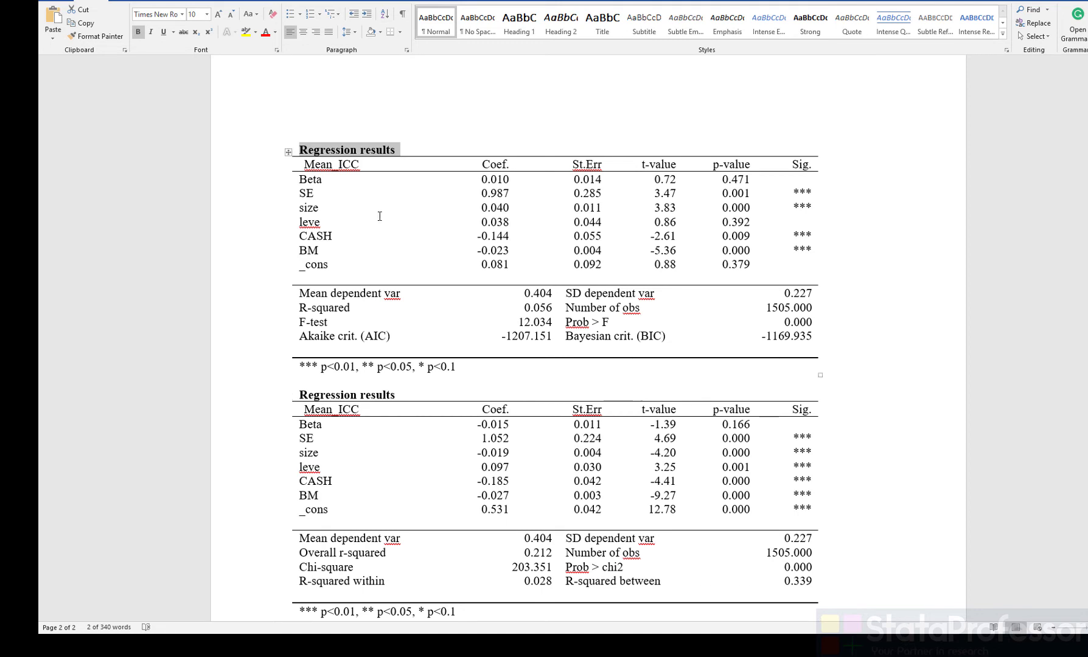
left_click(350, 153)
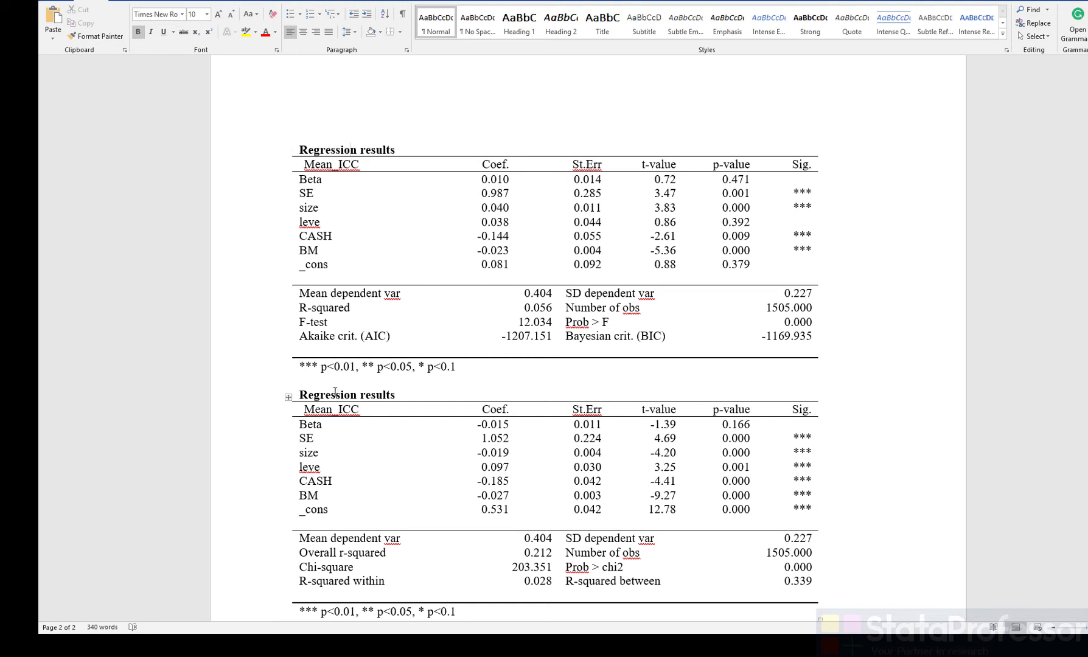